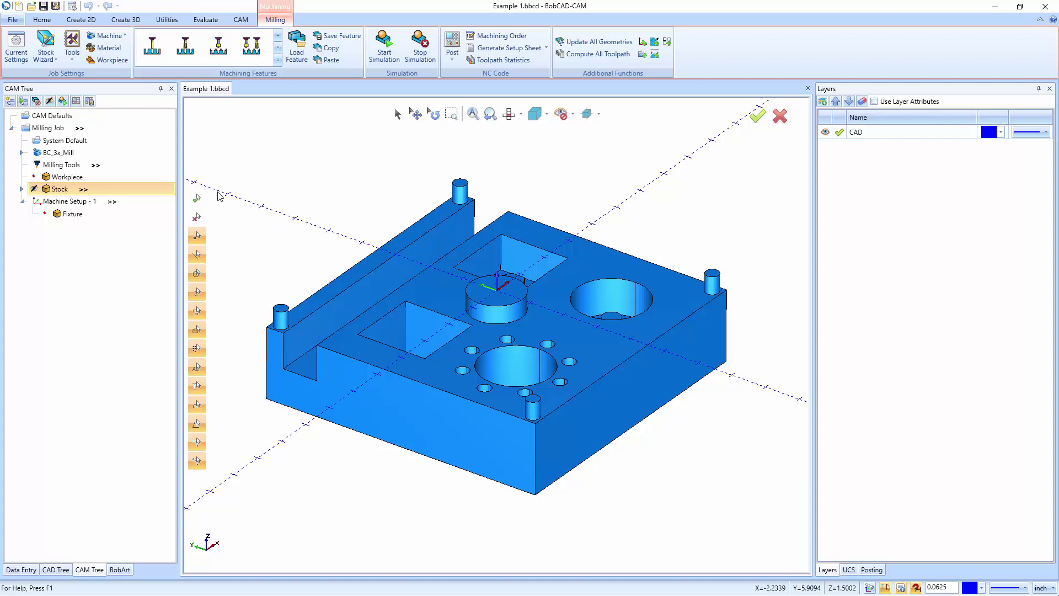
# Add a Probing feature to Machine Setup - 1 after browsing the machining features gallery.
pyautogui.rightClick(92, 206)
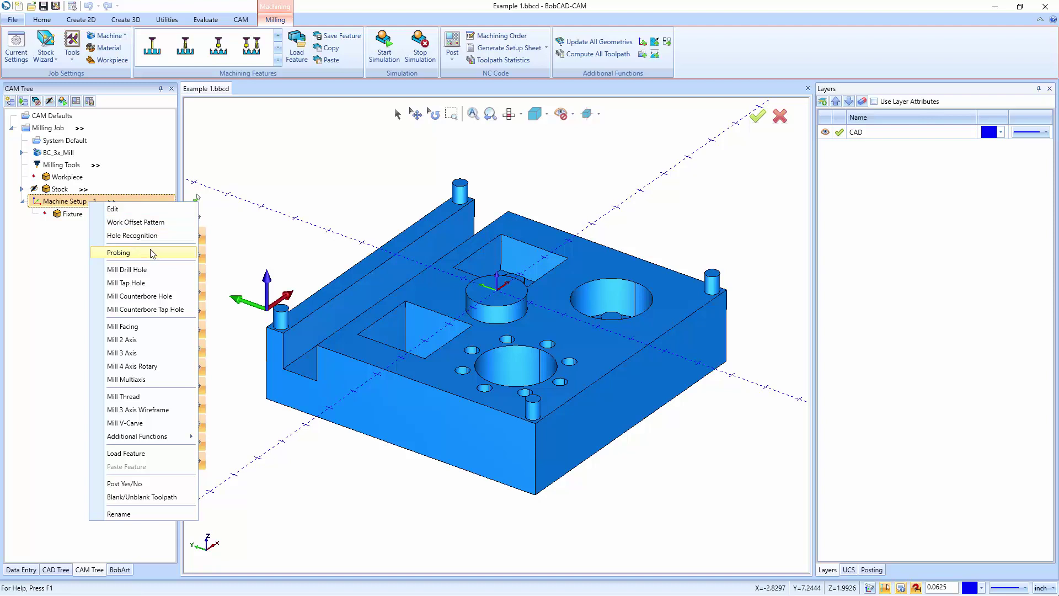
pyautogui.click(276, 133)
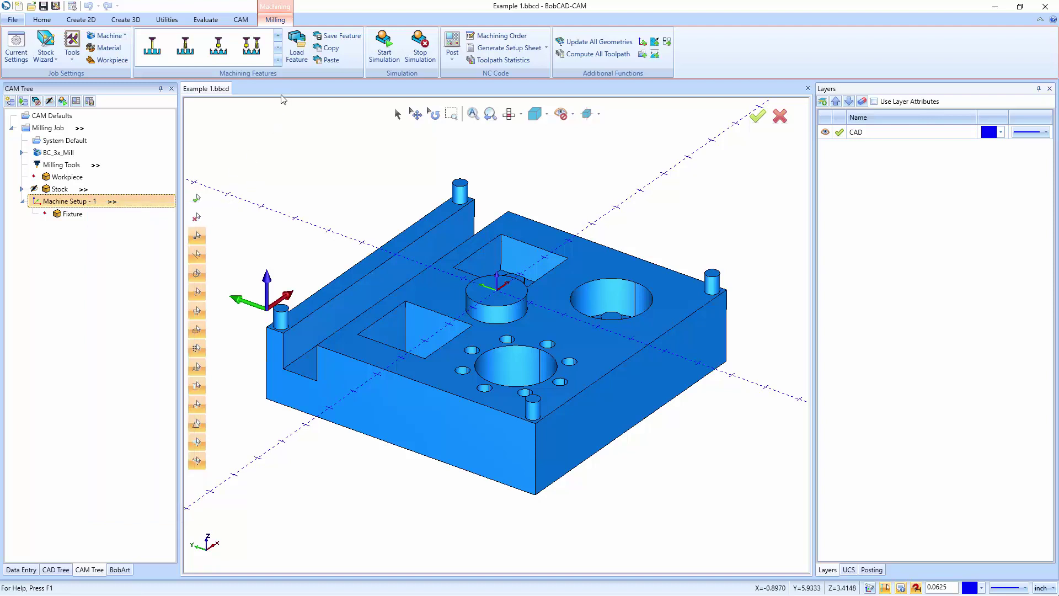
pyautogui.click(278, 61)
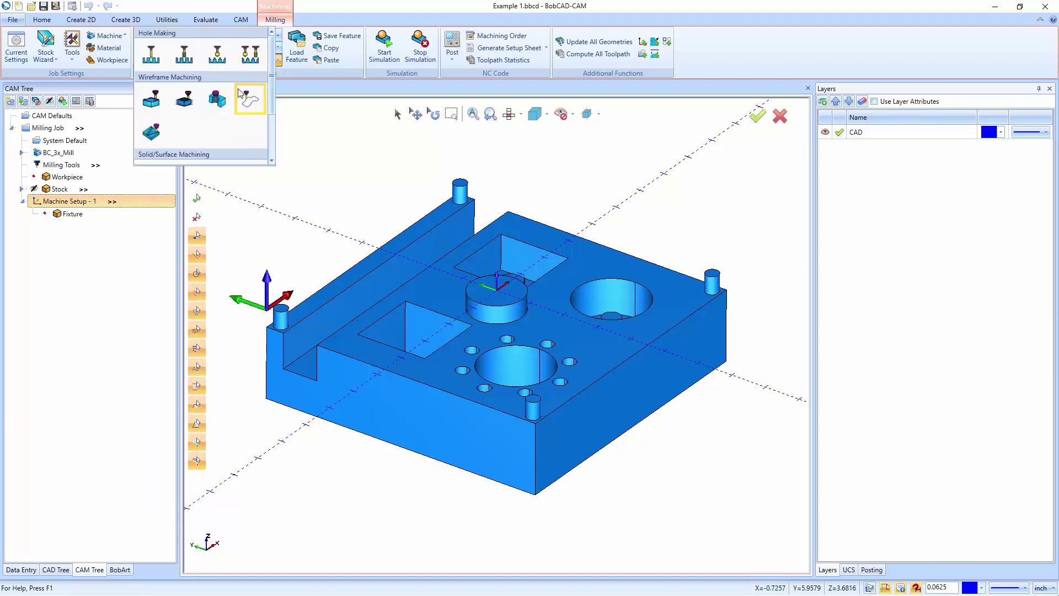
pyautogui.scroll(-3, 249, 99)
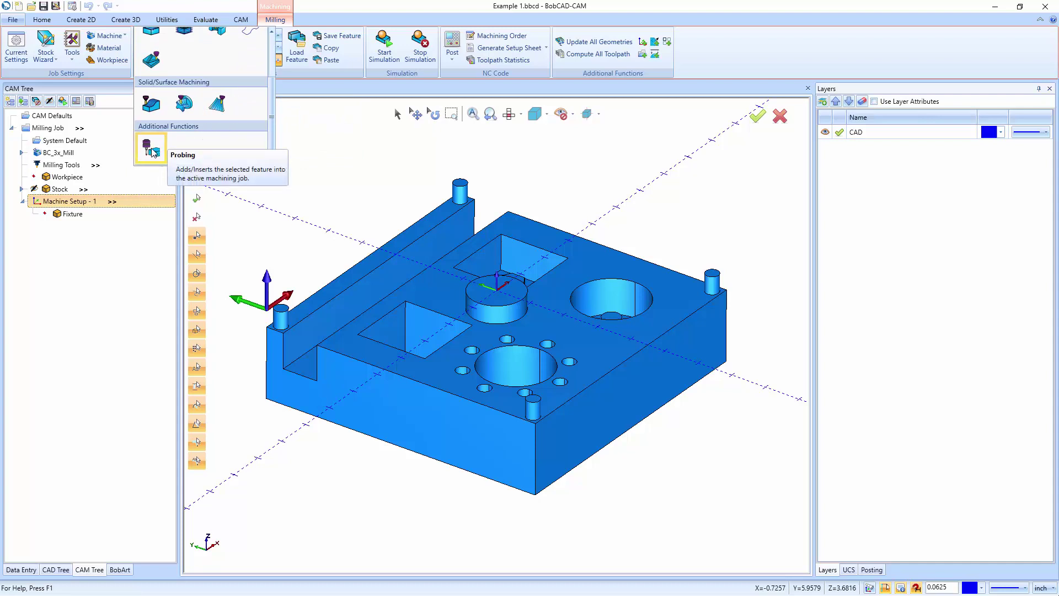
pyautogui.click(84, 202)
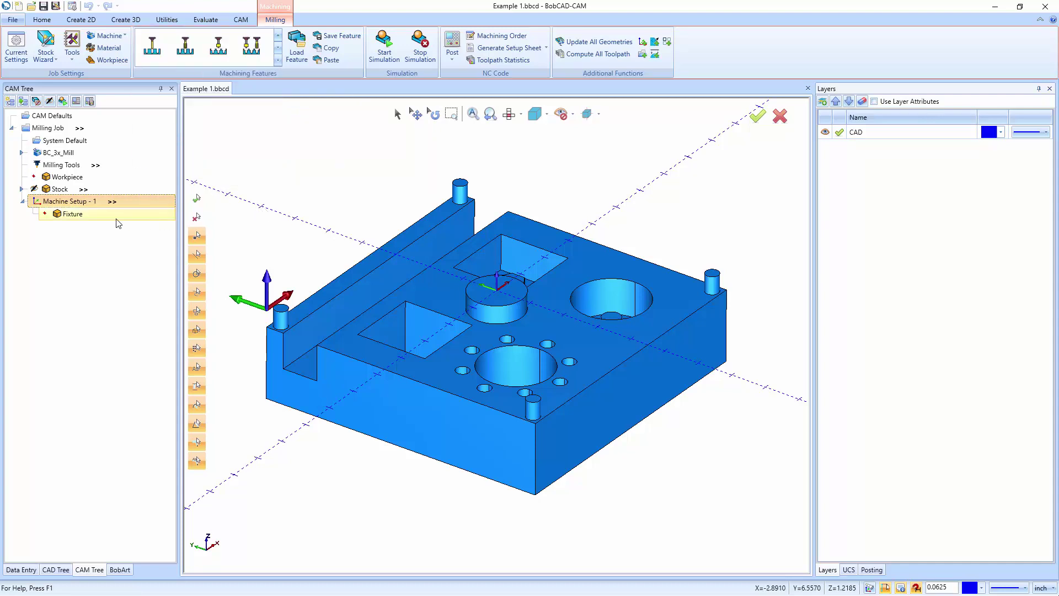
pyautogui.rightClick(84, 202)
pyautogui.click(115, 248)
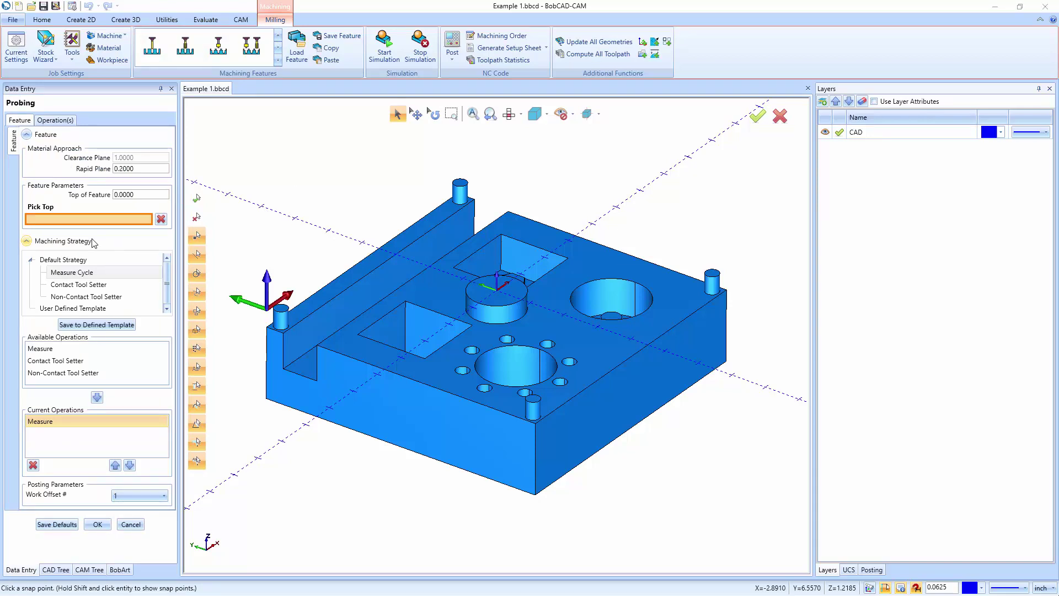
# Compare the Measure Cycle and tool-setter strategies, then settle on Contact Tool Setter.
pyautogui.click(77, 273)
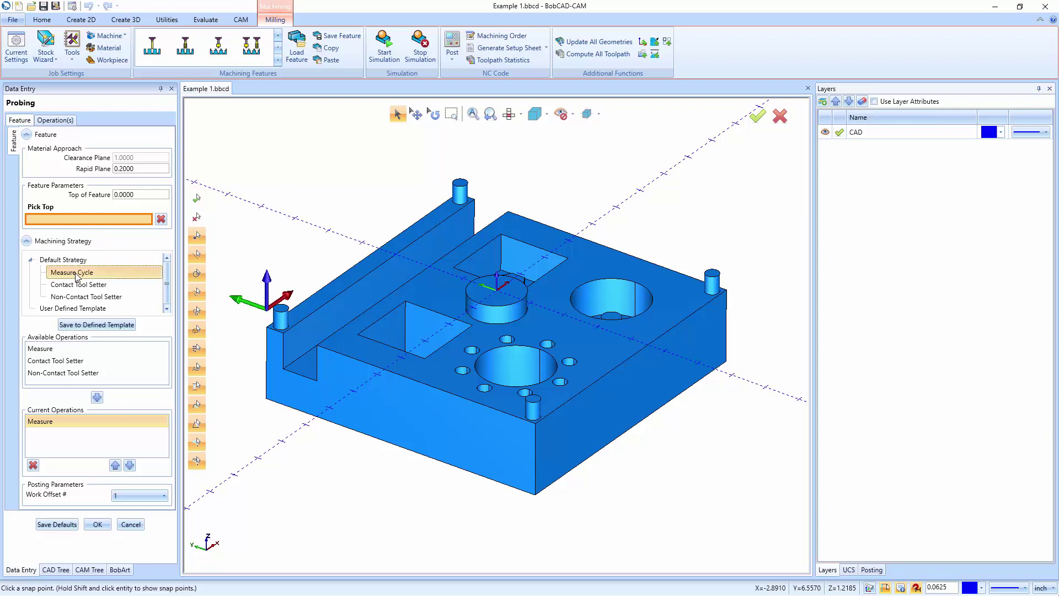
pyautogui.click(82, 284)
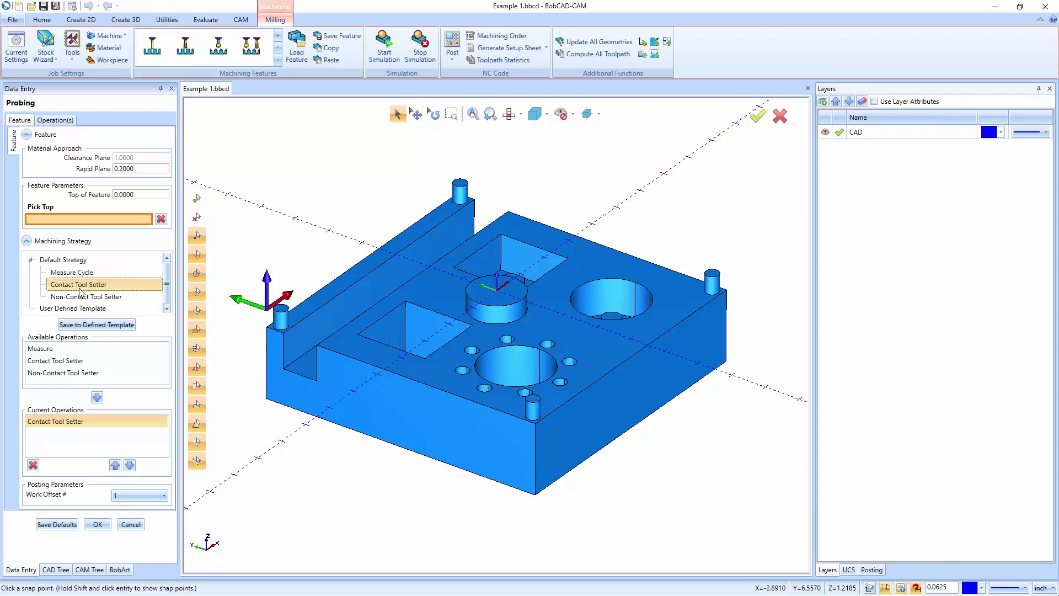
pyautogui.click(82, 297)
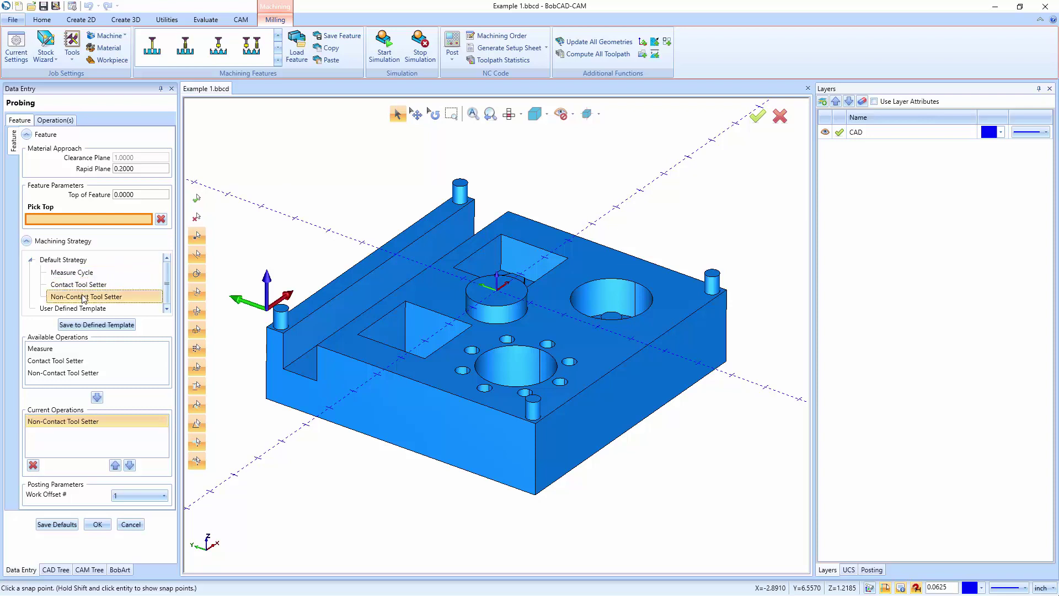
pyautogui.click(77, 285)
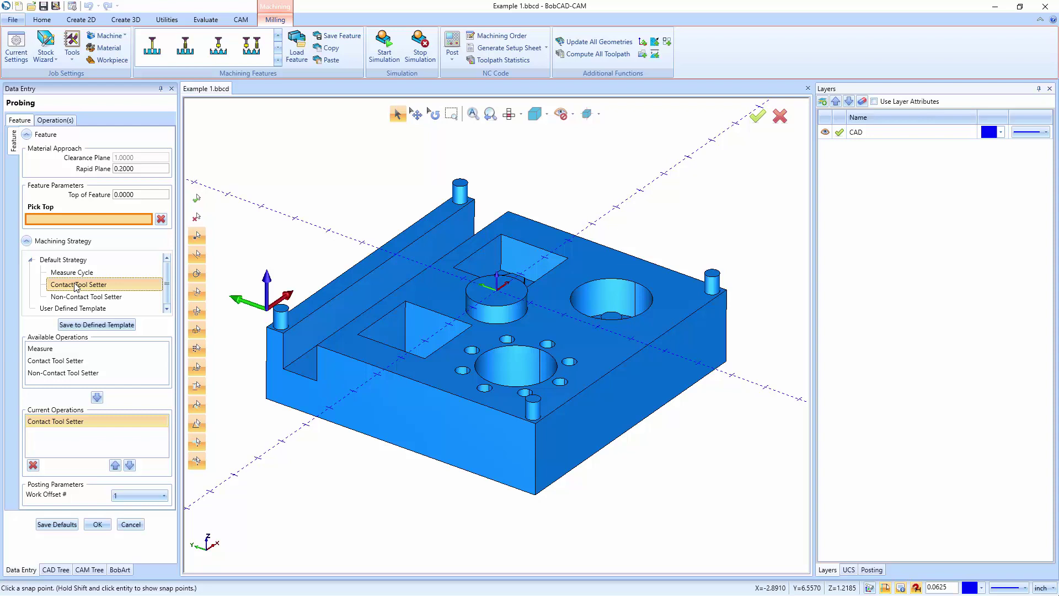
pyautogui.click(77, 297)
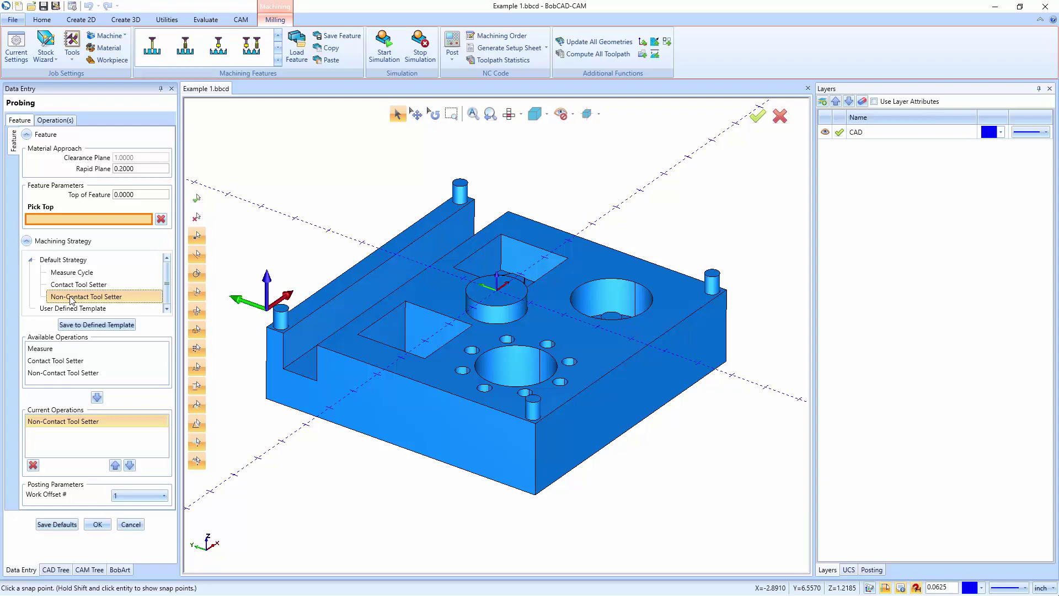
pyautogui.click(70, 273)
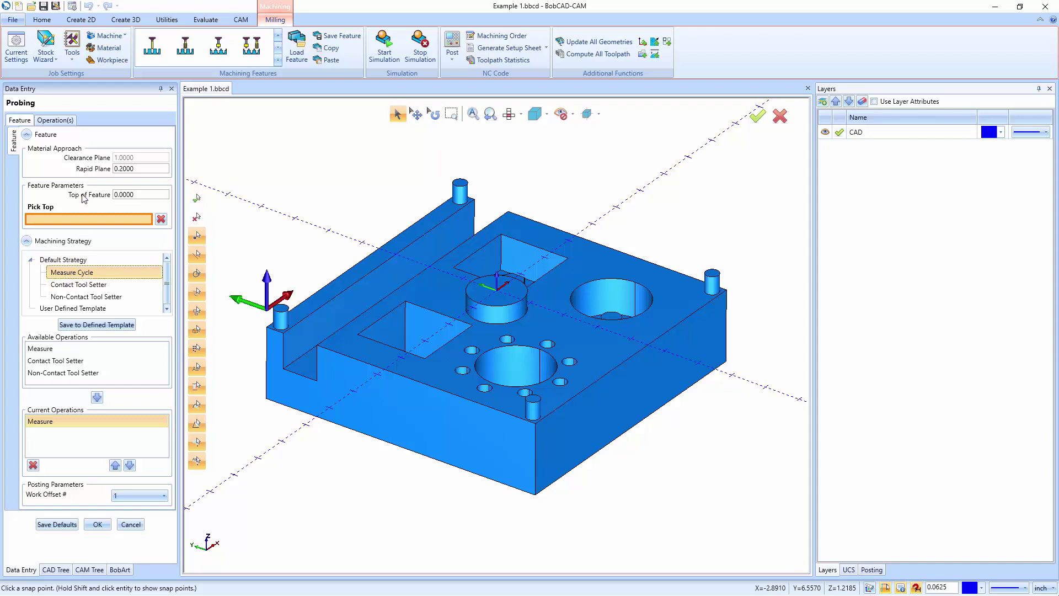
pyautogui.click(65, 285)
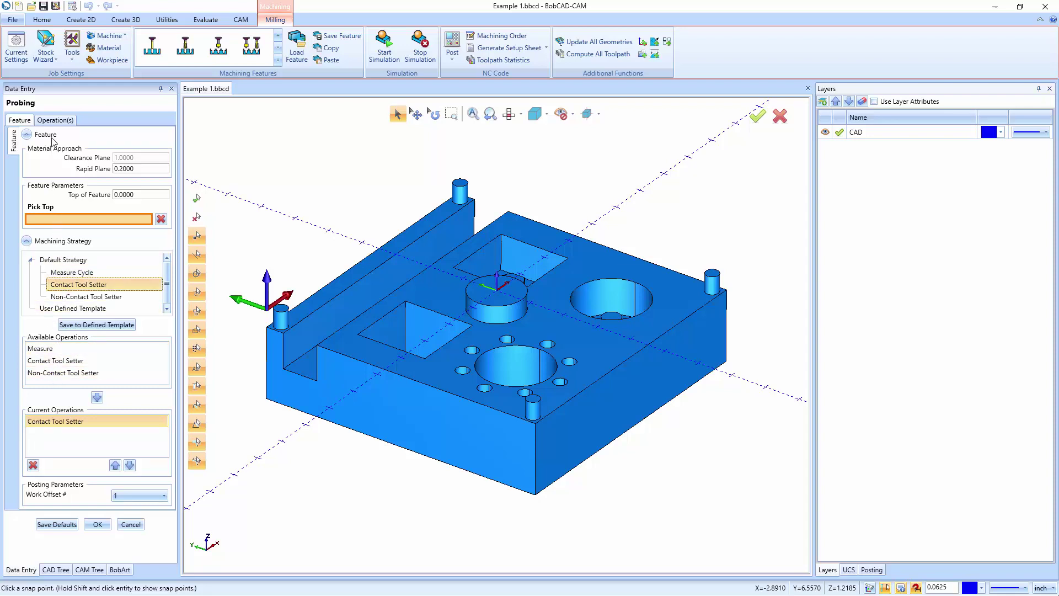
# Keep the Contact Tool Setter operation with the Automatic Length cycle and confirm the feature.
pyautogui.click(53, 121)
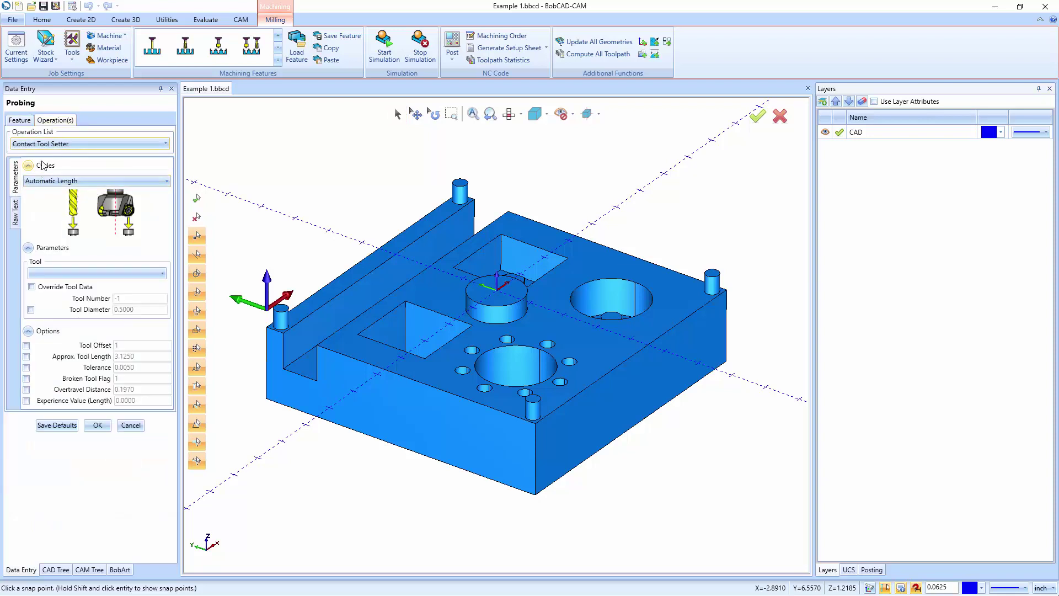
pyautogui.click(47, 144)
pyautogui.click(49, 154)
pyautogui.click(48, 181)
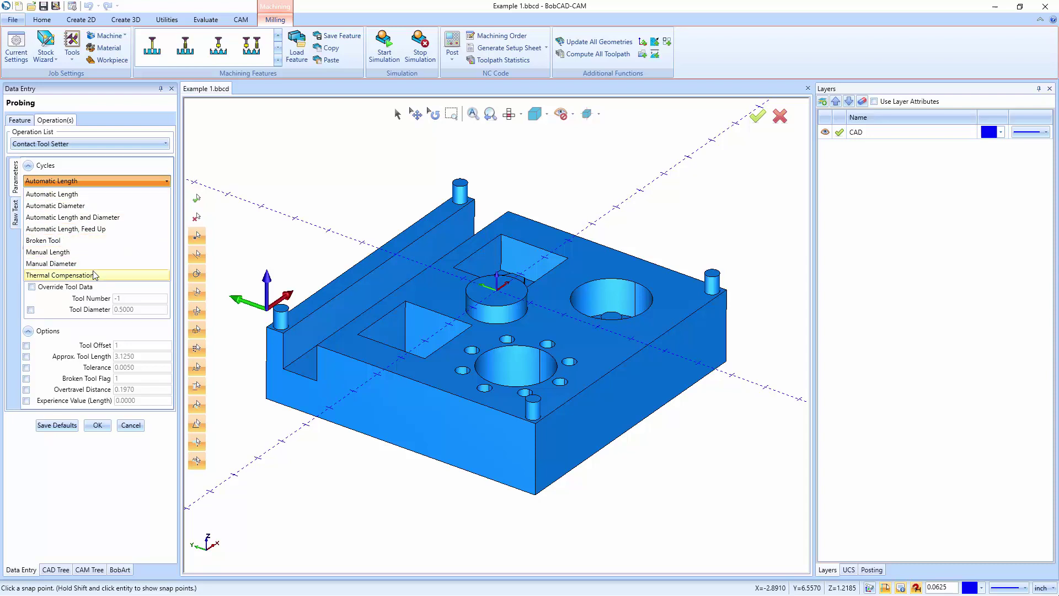
pyautogui.click(61, 304)
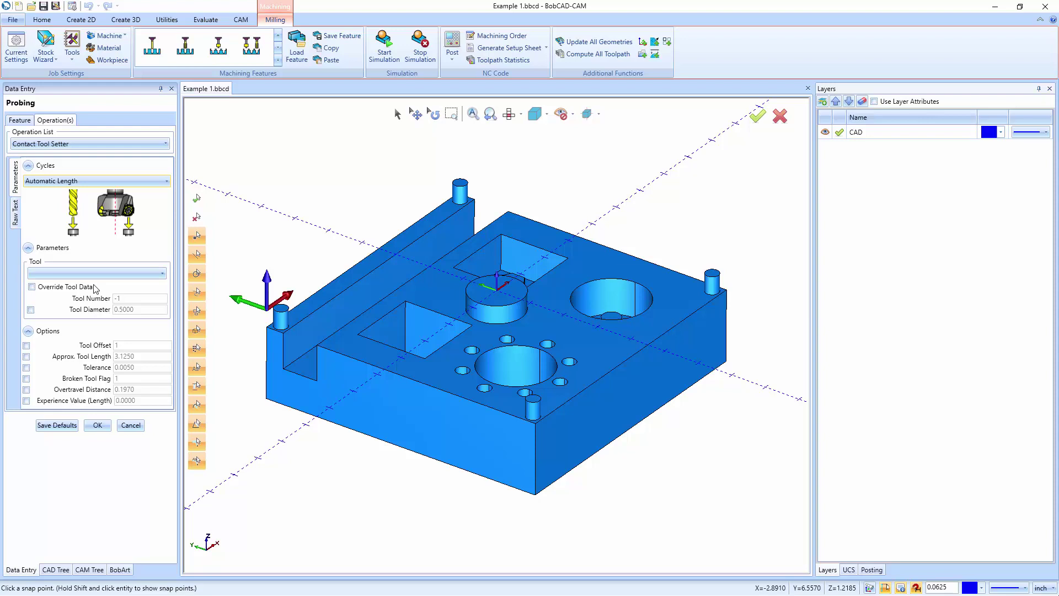
pyautogui.click(98, 424)
# Add another Probing feature to Machine Setup - 1 using the Non-Contact Tool Setter strategy.
pyautogui.click(75, 241)
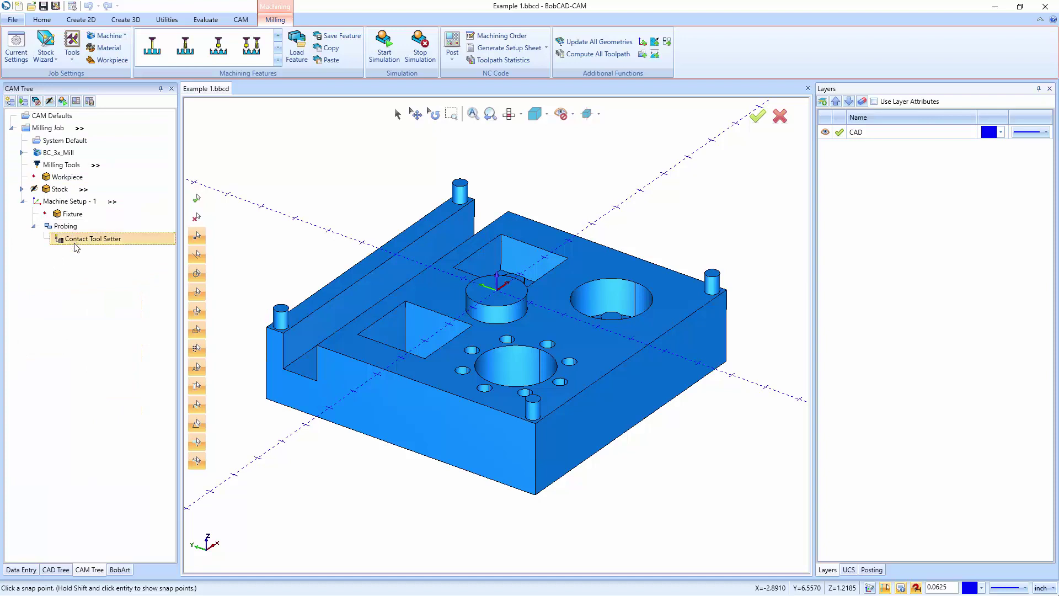
pyautogui.click(67, 202)
pyautogui.rightClick(70, 204)
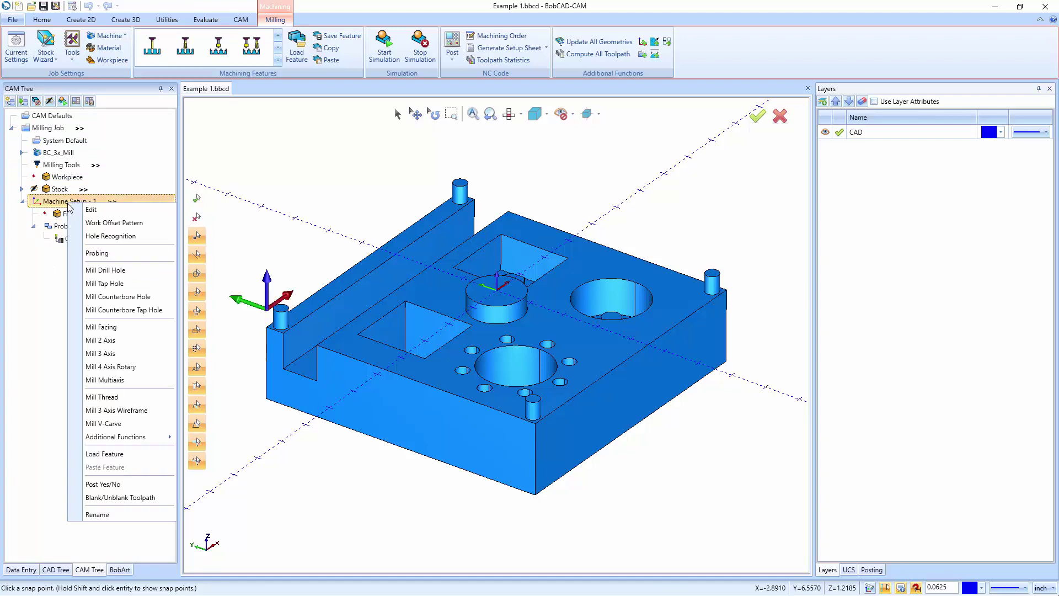
pyautogui.click(97, 254)
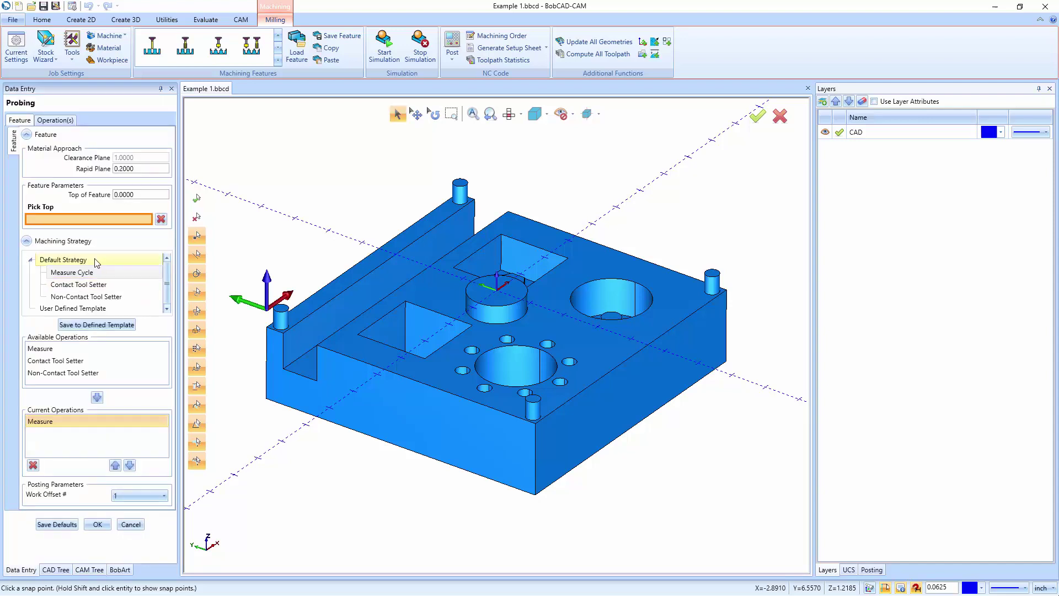
pyautogui.click(80, 297)
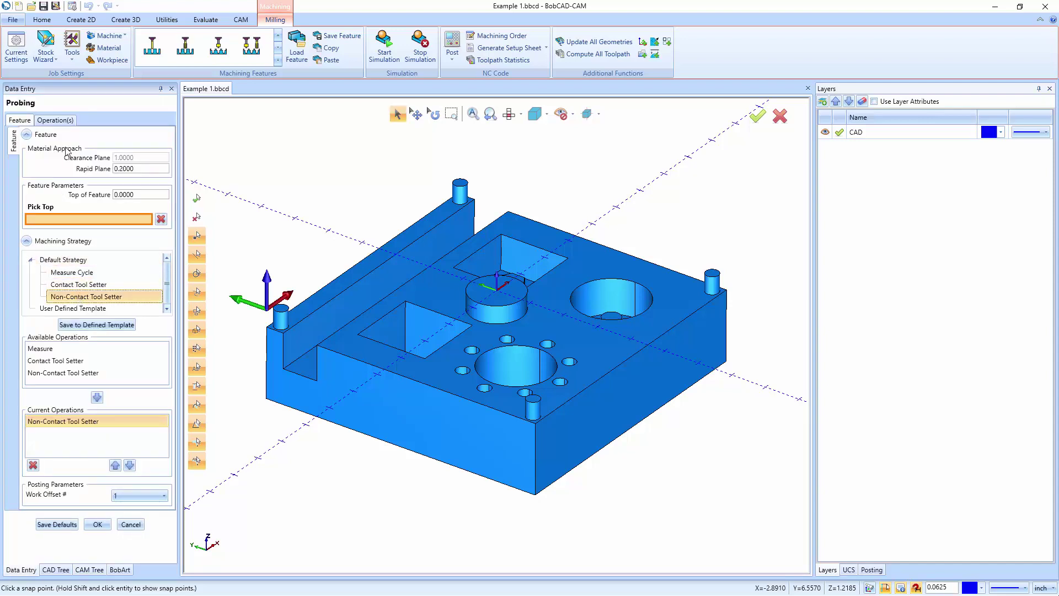
# Review the non-contact cycles and keep Tool Length.
pyautogui.click(58, 121)
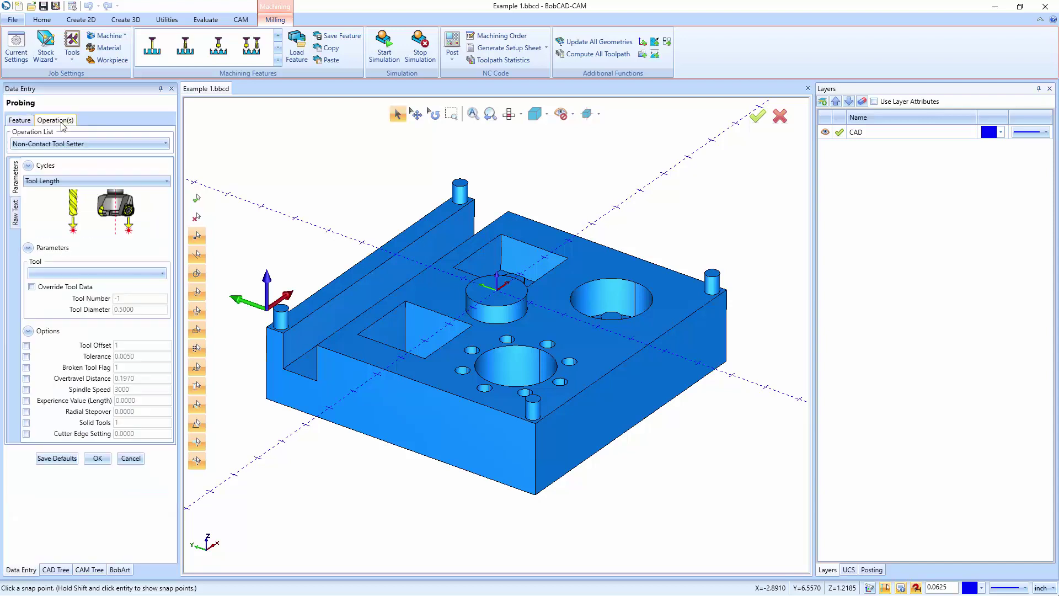
pyautogui.click(66, 181)
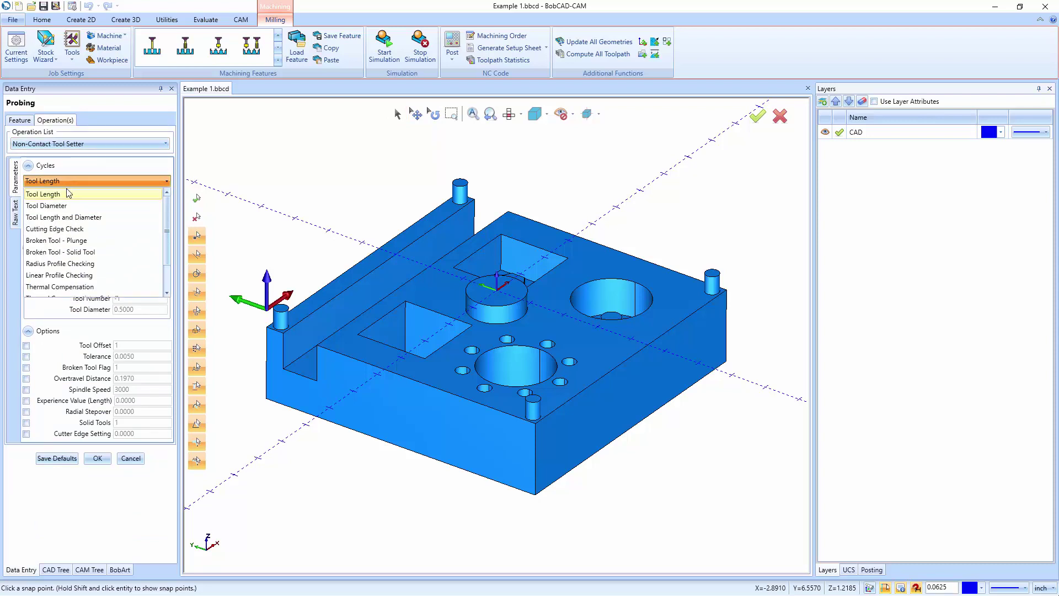
pyautogui.scroll(-1, 84, 231)
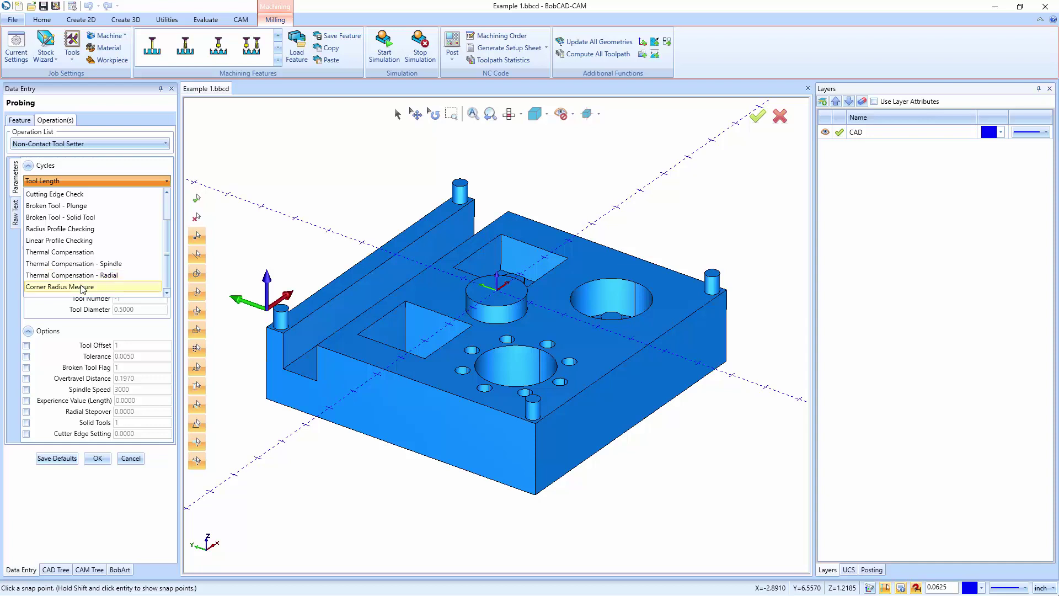
pyautogui.click(65, 308)
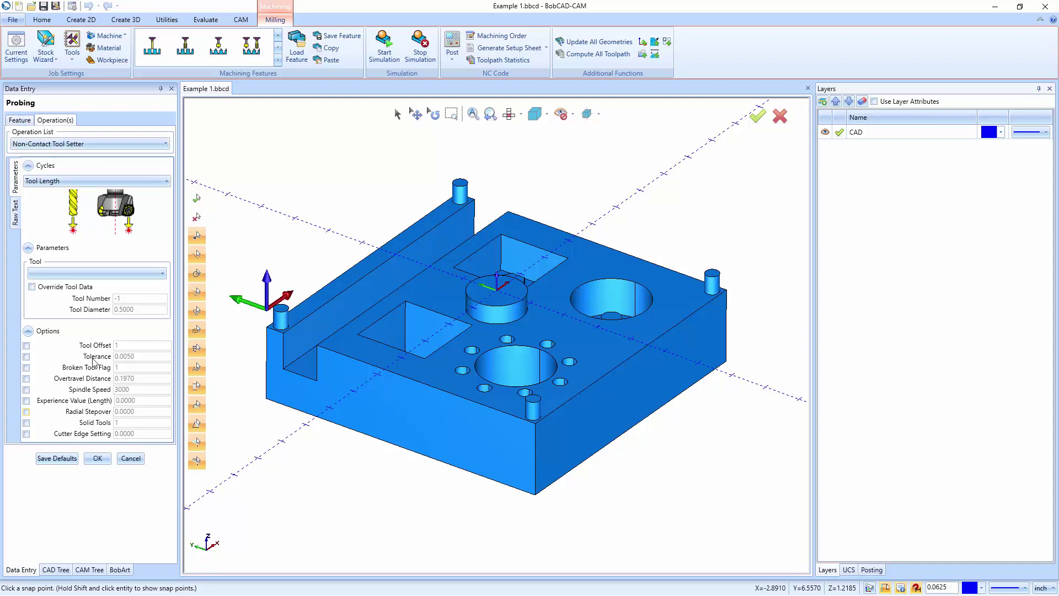
# Confirm the Non-Contact Tool Setter feature and add a third Probing feature with Measure Cycle strategy.
pyautogui.click(97, 458)
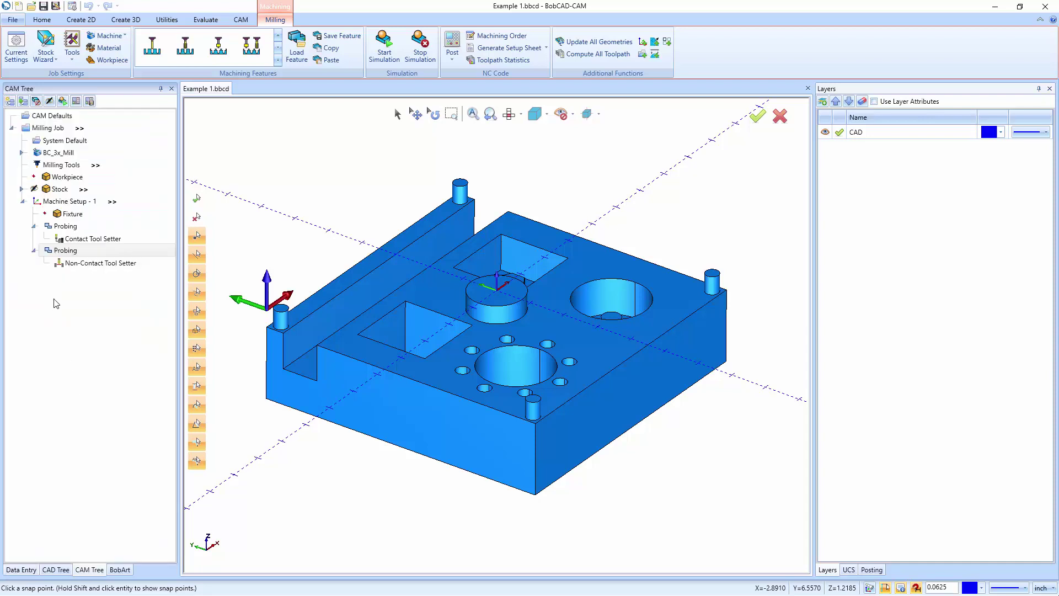
pyautogui.rightClick(51, 202)
pyautogui.click(67, 252)
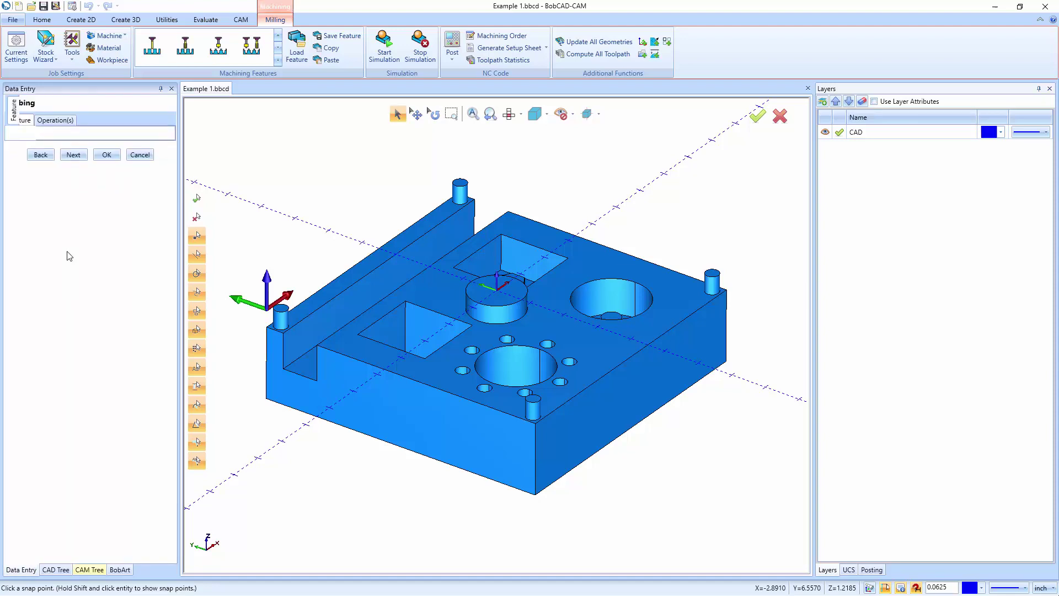
pyautogui.click(57, 274)
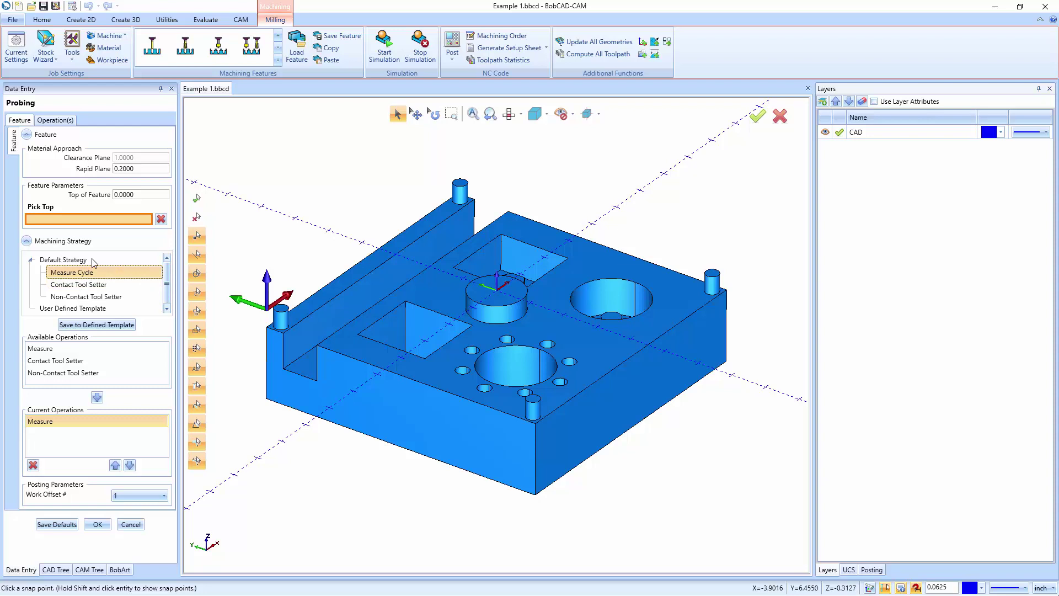
# Pick the pillar-top point as the feature top and keep Work Offset 1.
pyautogui.click(280, 313)
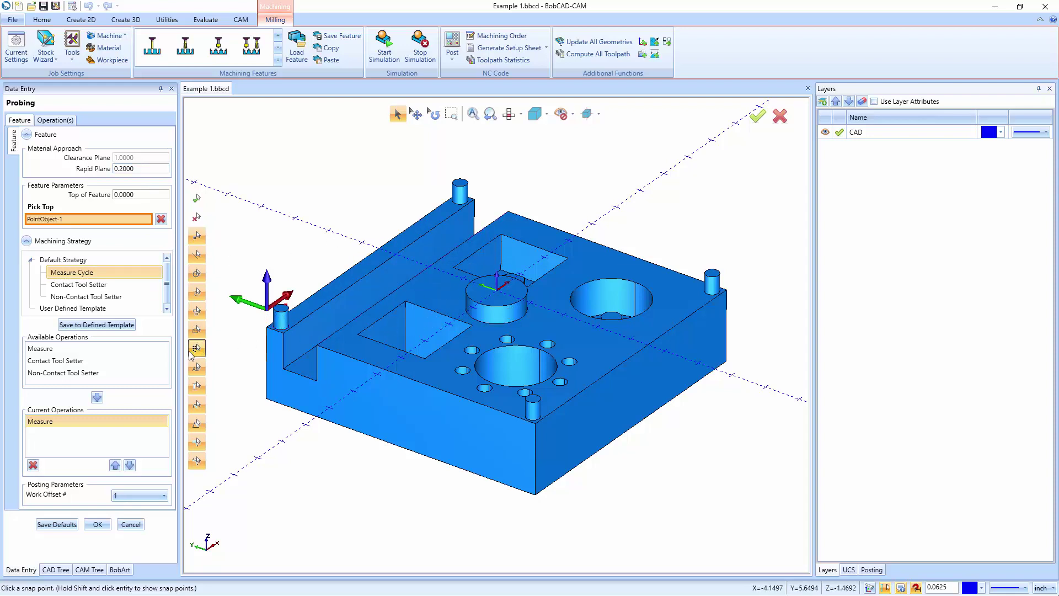
pyautogui.click(132, 498)
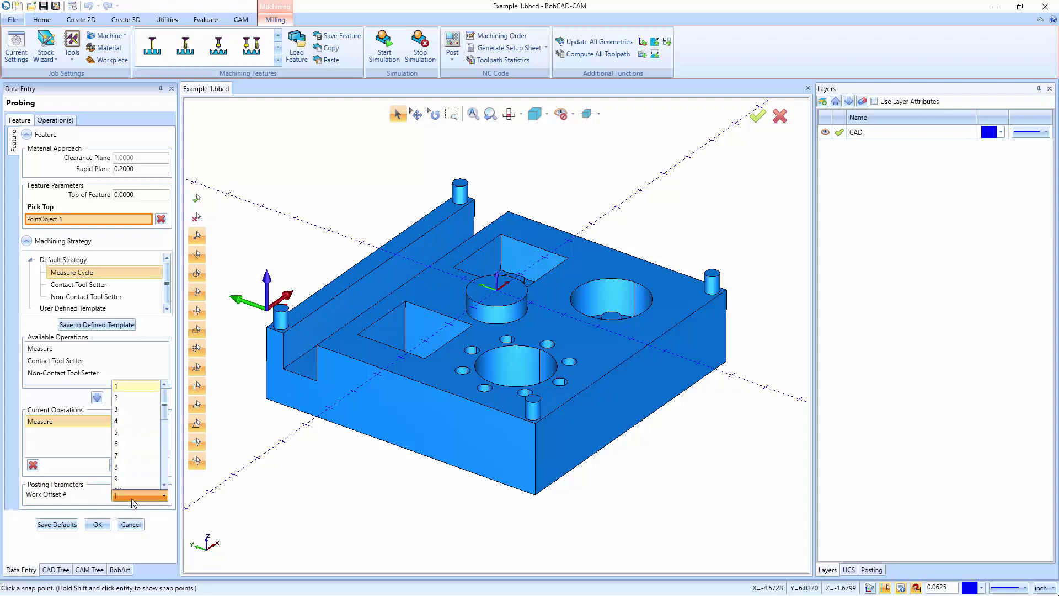
pyautogui.click(131, 498)
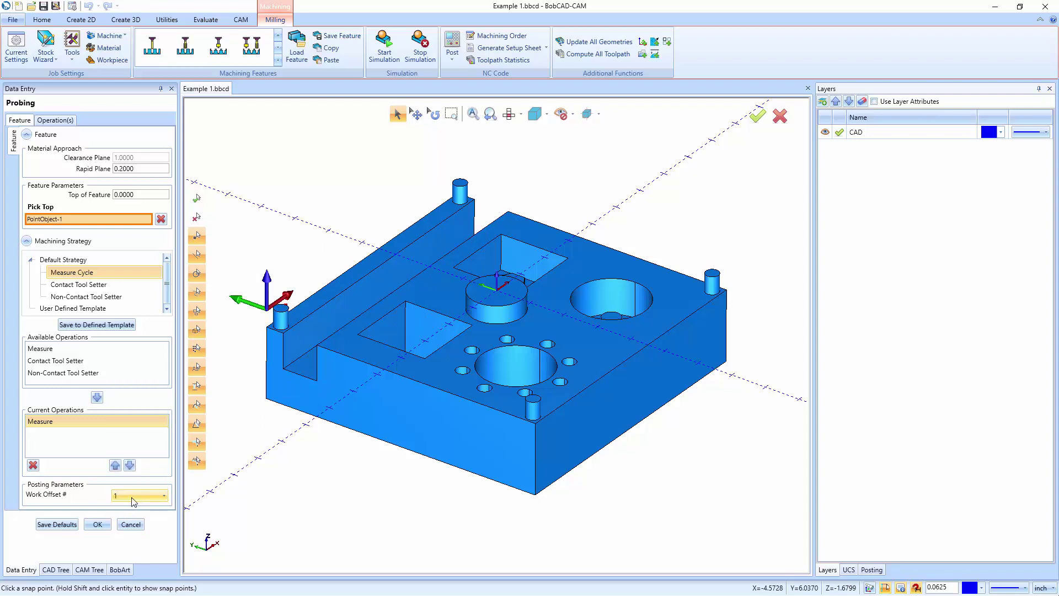
# Review the Measure operation's probe tool data and protected feedrate, then show its cycle parameters.
pyautogui.click(54, 120)
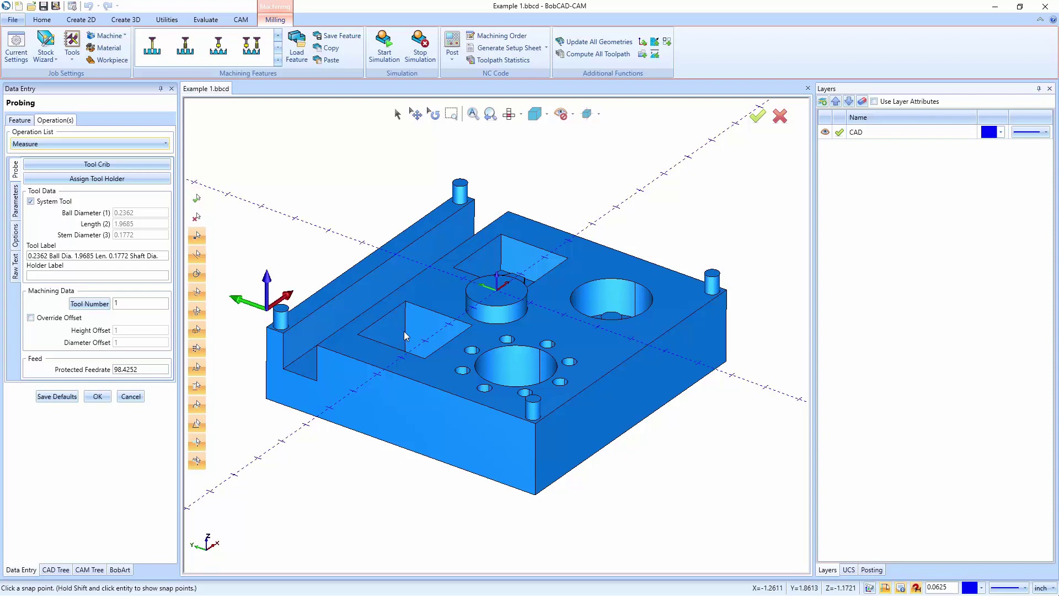
pyautogui.doubleClick(146, 370)
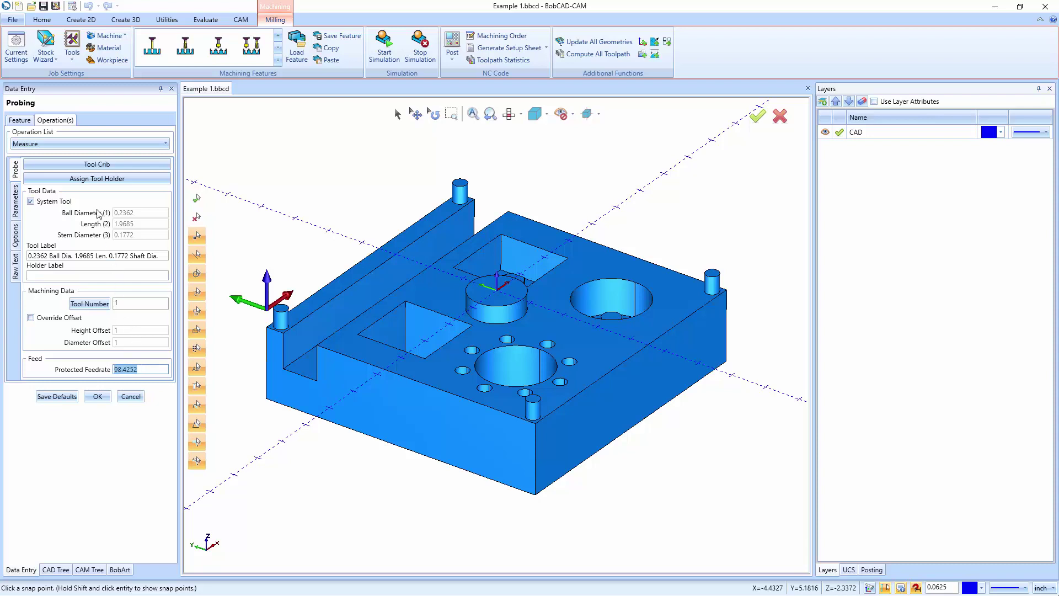
pyautogui.click(15, 210)
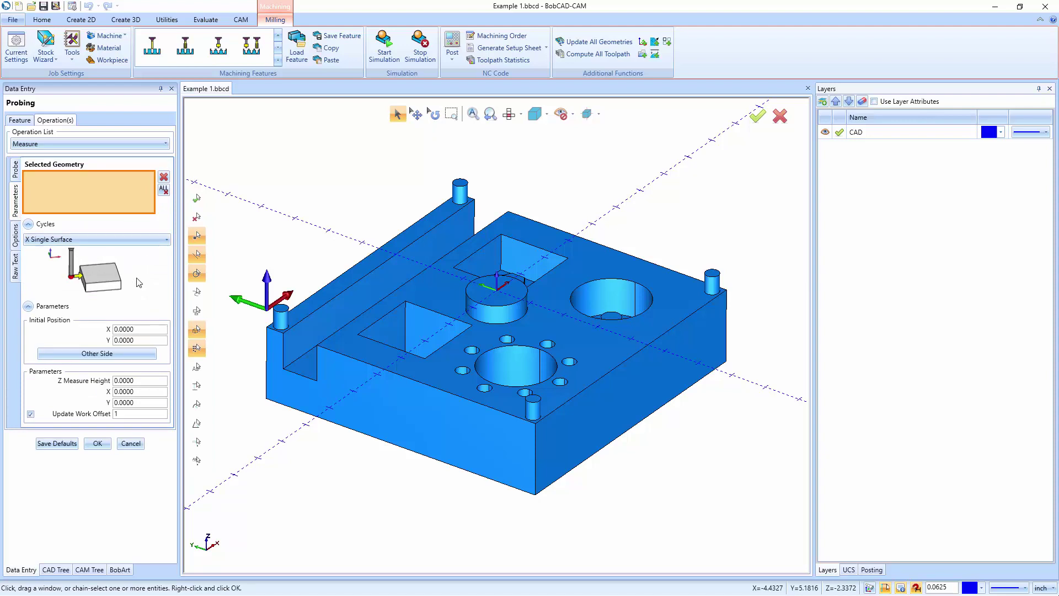
# Keep X Single Surface as the cycle and pick the long left side face, Face 105-3.
pyautogui.moveTo(574, 484); pyautogui.dragTo(567, 487, button='middle')
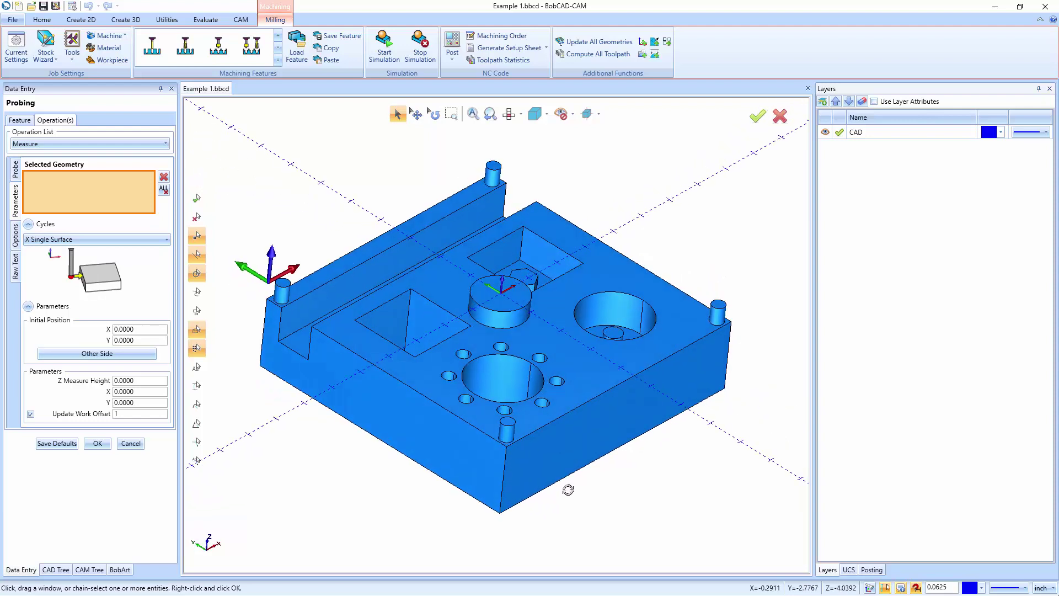
pyautogui.click(124, 240)
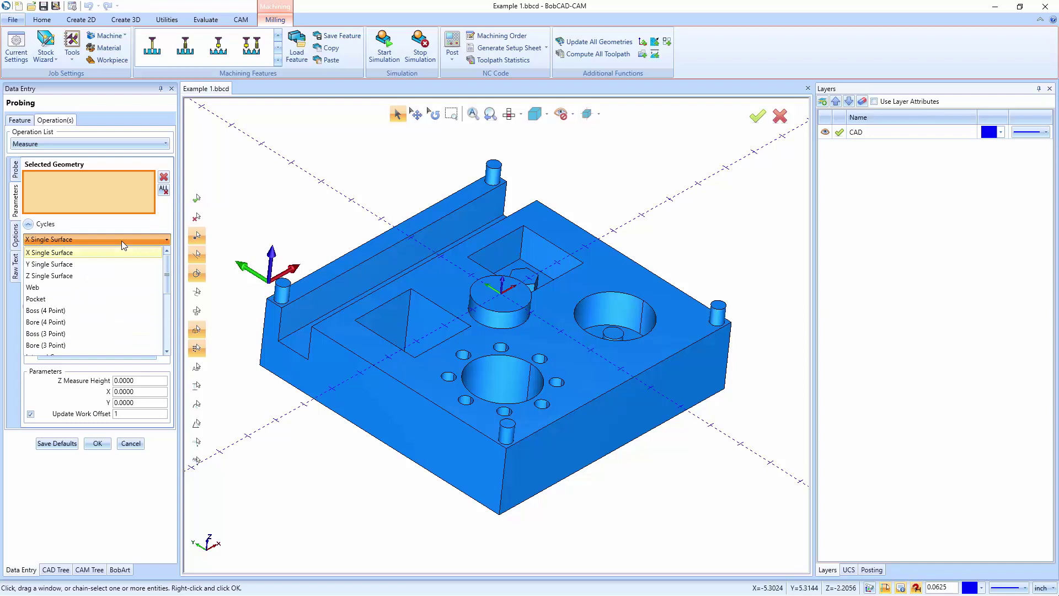
pyautogui.click(111, 252)
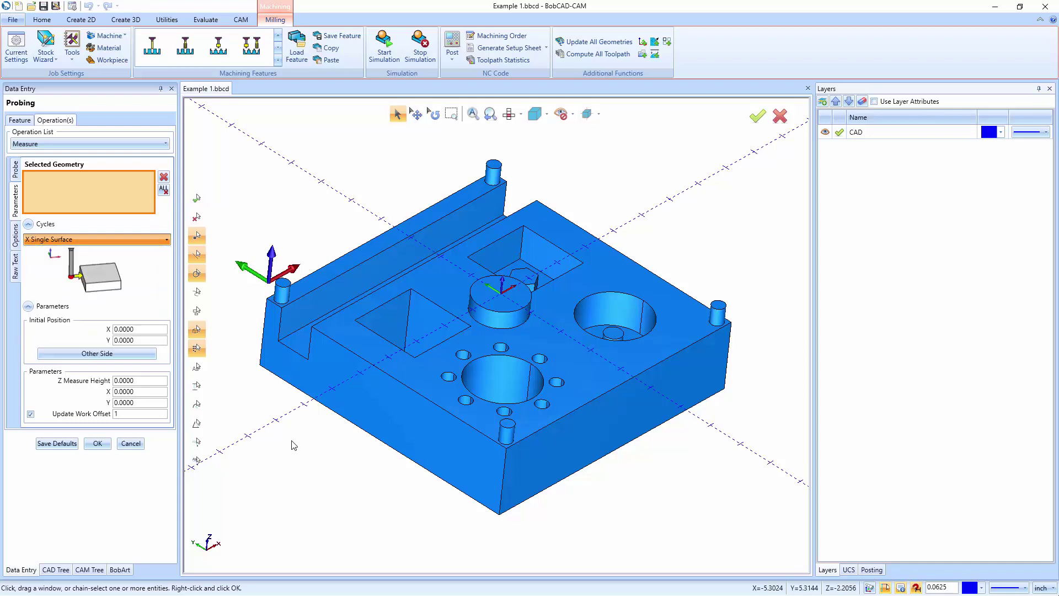
pyautogui.click(365, 388)
pyautogui.moveTo(365, 388); pyautogui.dragTo(392, 346, button='middle')
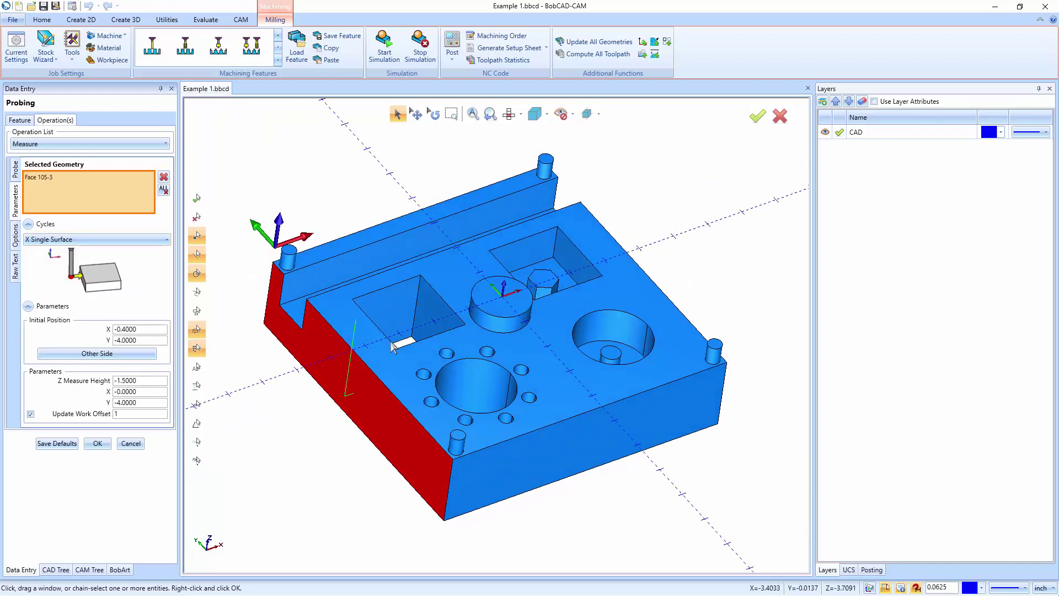
pyautogui.scroll(-1, 392, 345)
pyautogui.scroll(-2, 359, 364)
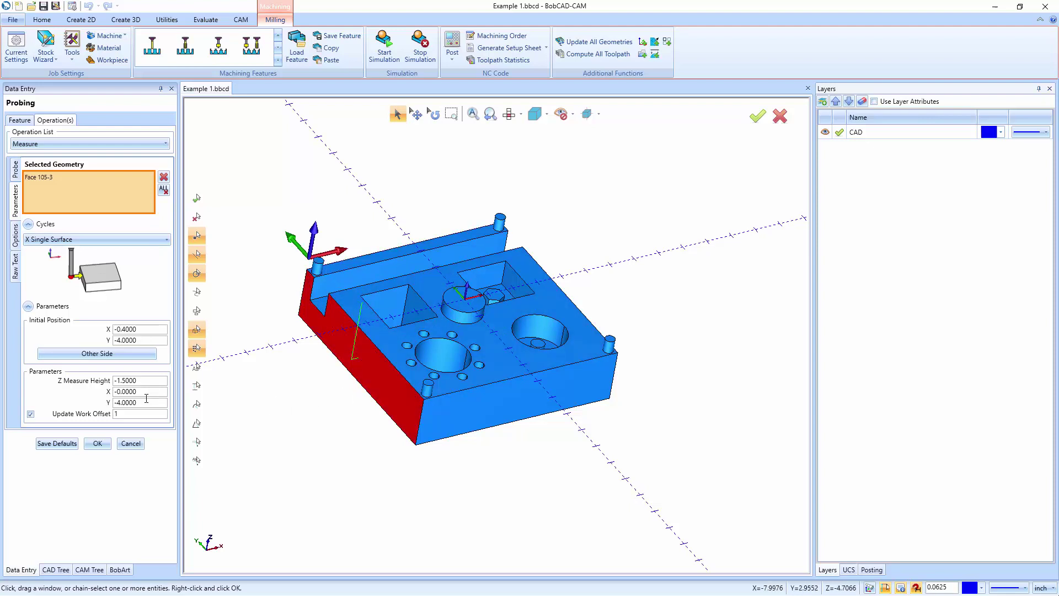
# Set the Z Measure Height to -1.0000.
pyautogui.moveTo(146, 382); pyautogui.dragTo(110, 383)
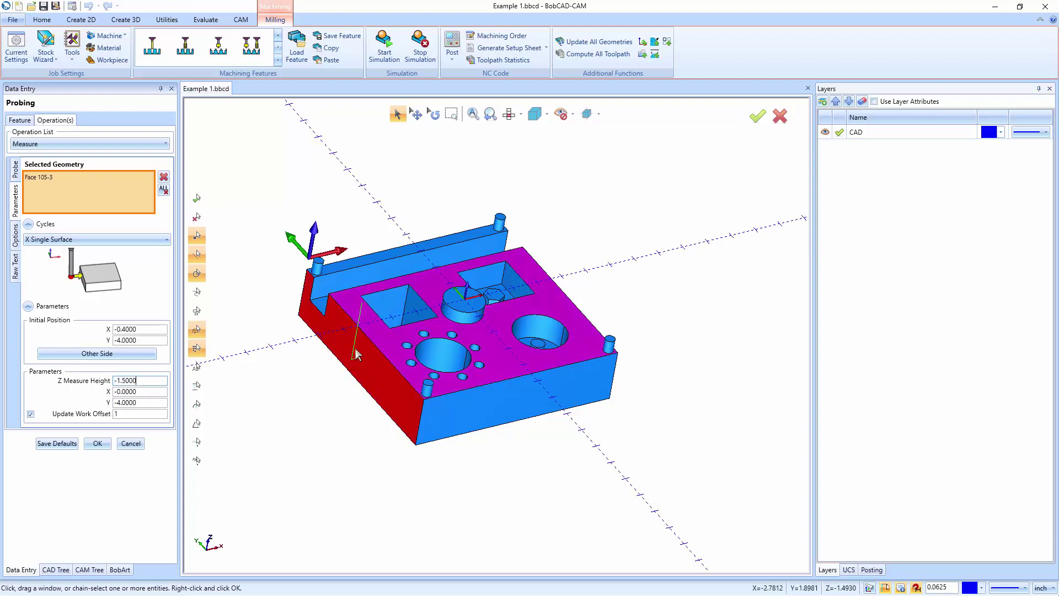
pyautogui.moveTo(140, 379); pyautogui.dragTo(107, 387)
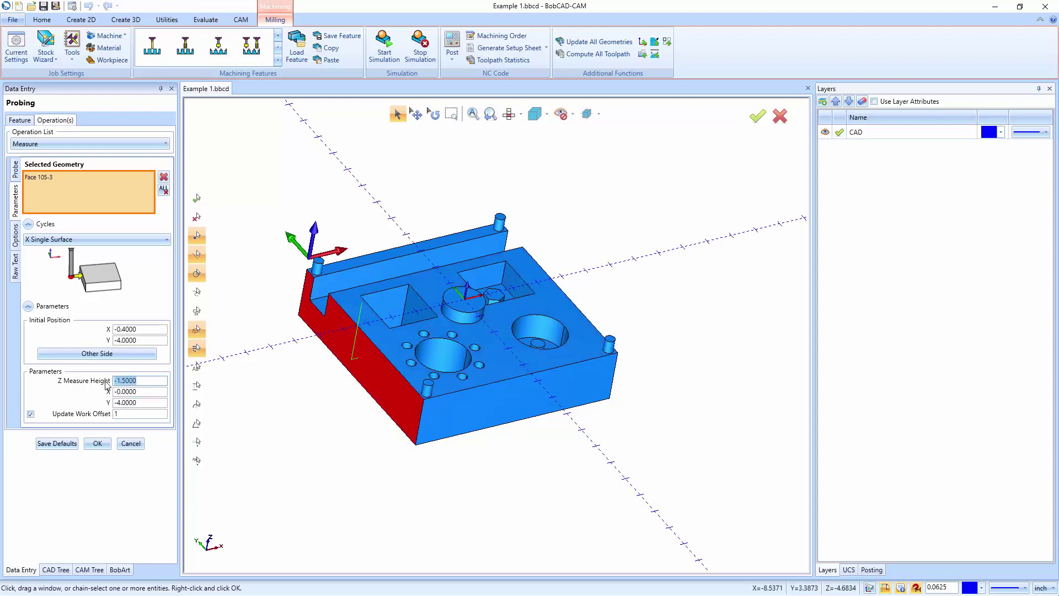
pyautogui.write('-1')
pyautogui.click(144, 391)
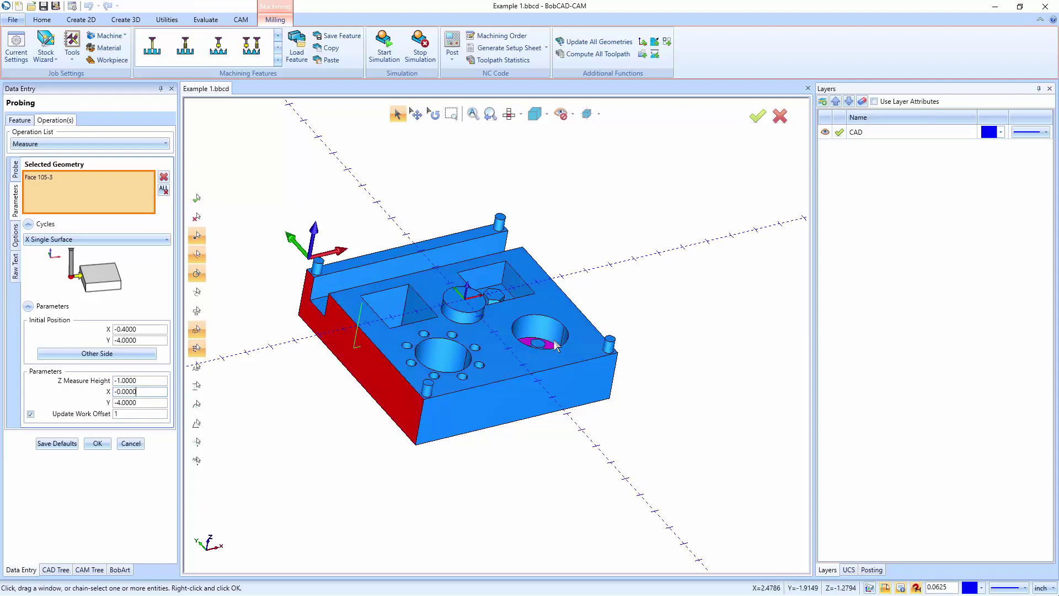
pyautogui.scroll(5, 539, 344)
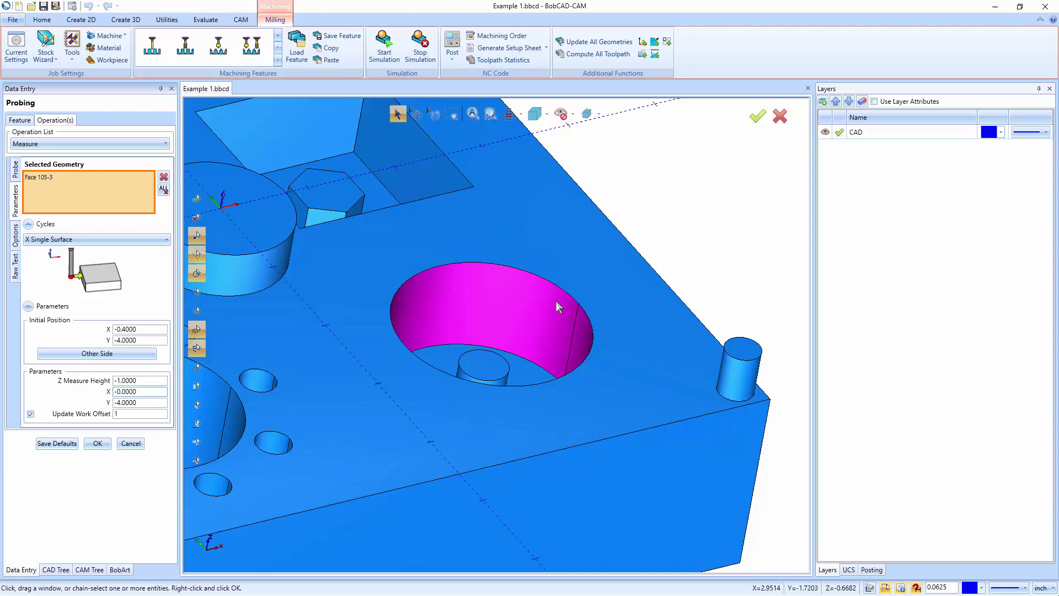
pyautogui.scroll(3, 556, 305)
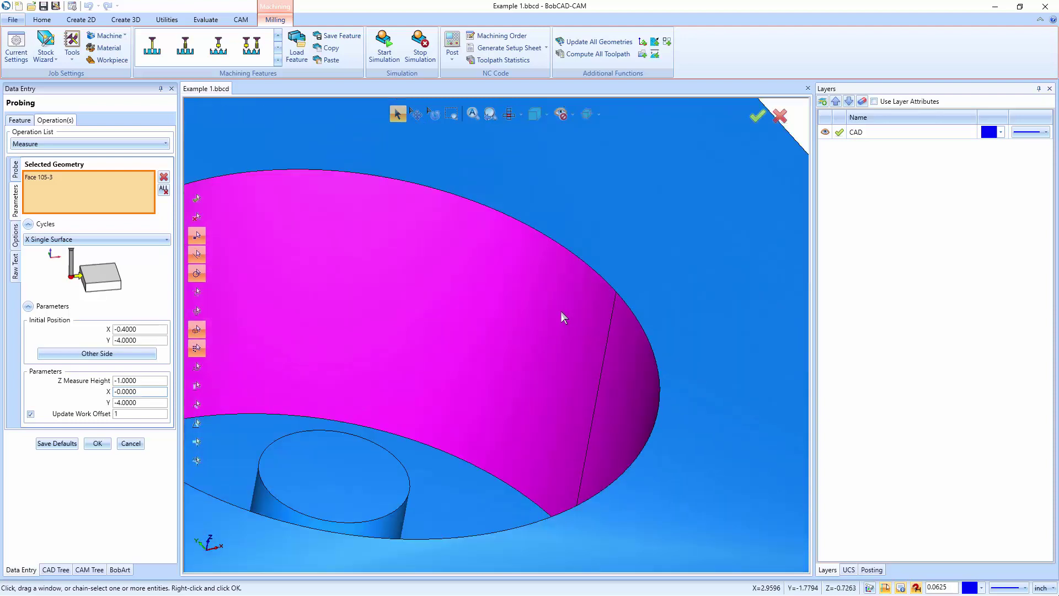
pyautogui.scroll(-8, 561, 312)
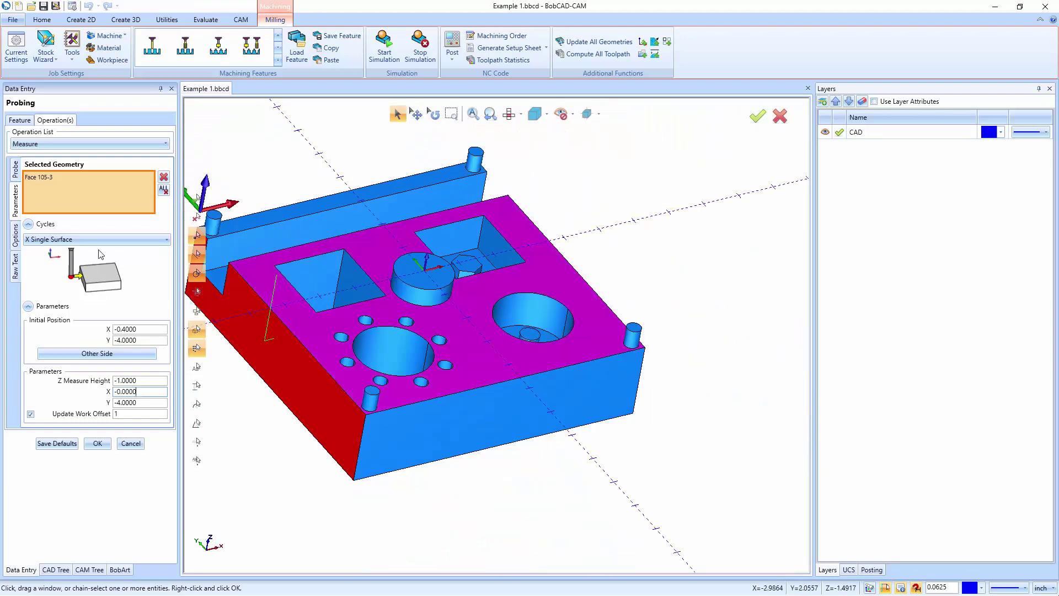
# Try the front face, top face and triangular pocket walls as probe geometry, deselecting each.
pyautogui.click(289, 382)
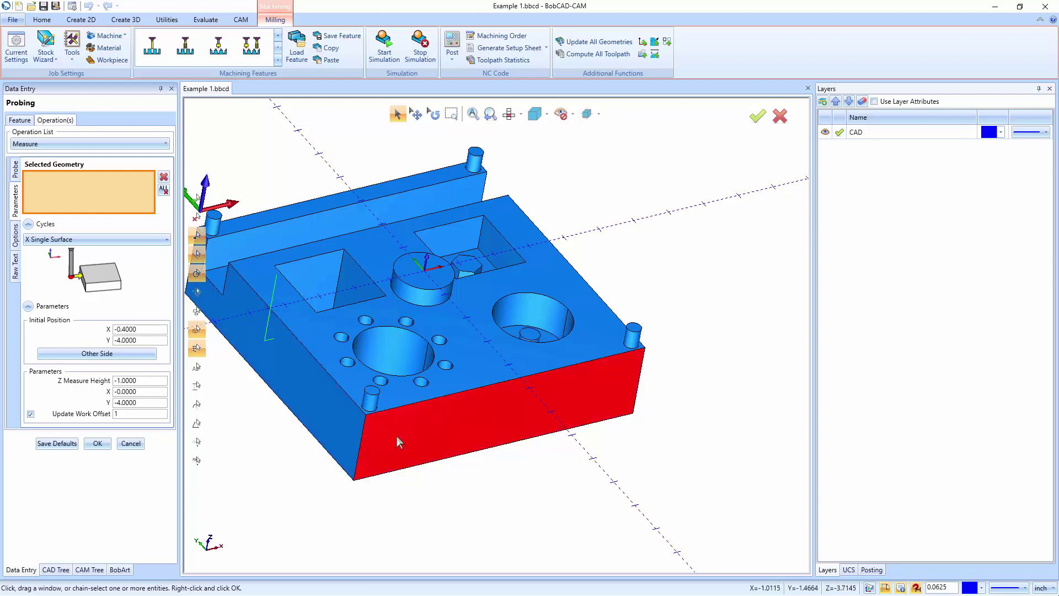
pyautogui.click(398, 441)
pyautogui.click(381, 449)
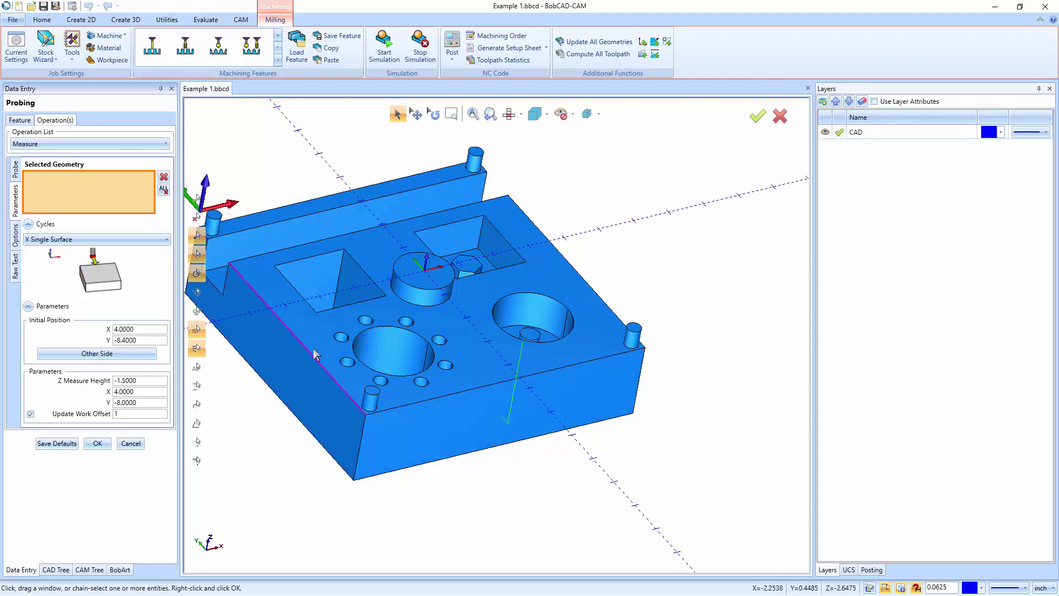
pyautogui.click(313, 330)
pyautogui.click(296, 330)
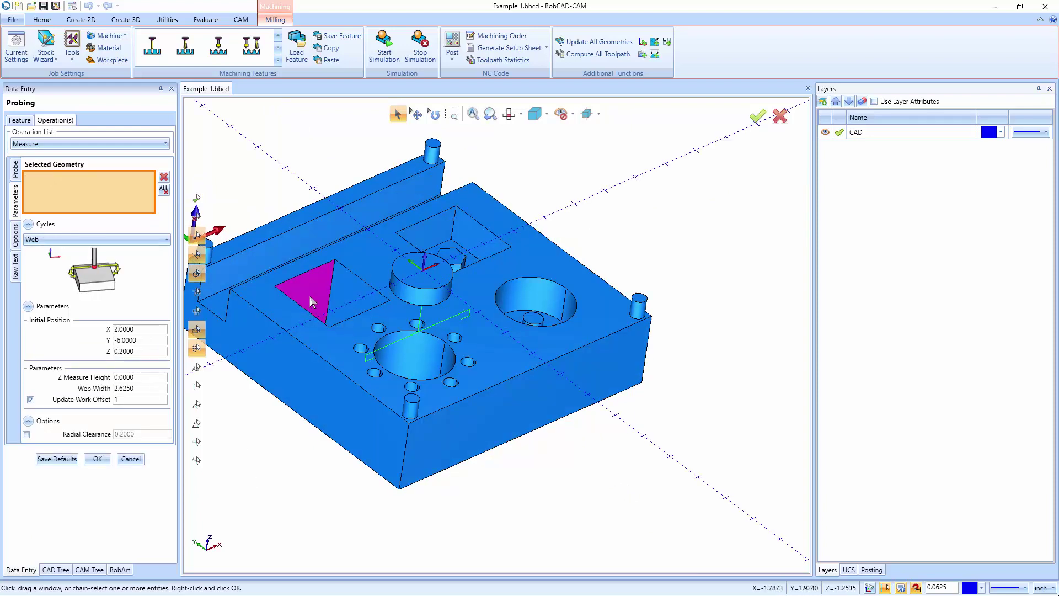
pyautogui.click(309, 301)
pyautogui.moveTo(308, 300); pyautogui.dragTo(335, 342, button='middle')
pyautogui.click(417, 365)
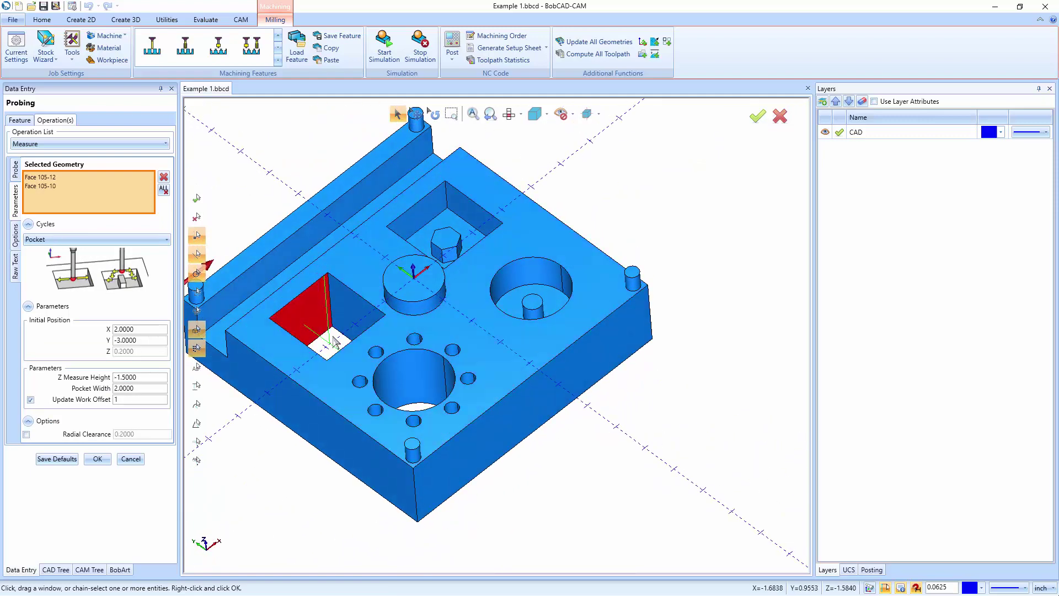
pyautogui.click(301, 326)
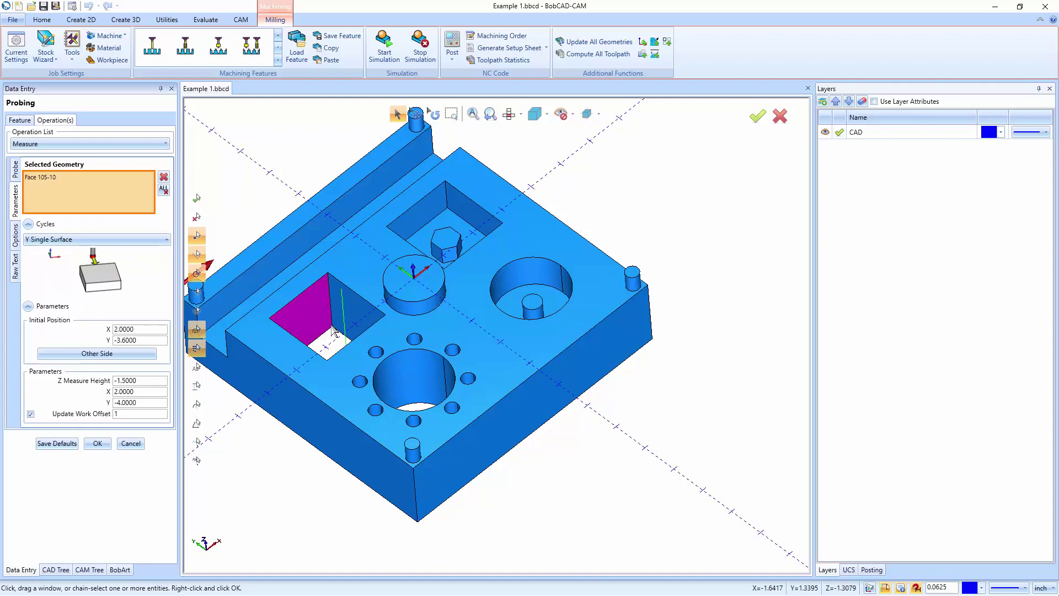
# Select side Face 105-3 and its opposite side face to form a Web cycle of width 8.0000.
pyautogui.moveTo(335, 331); pyautogui.dragTo(405, 366, button='middle')
pyautogui.click(396, 434)
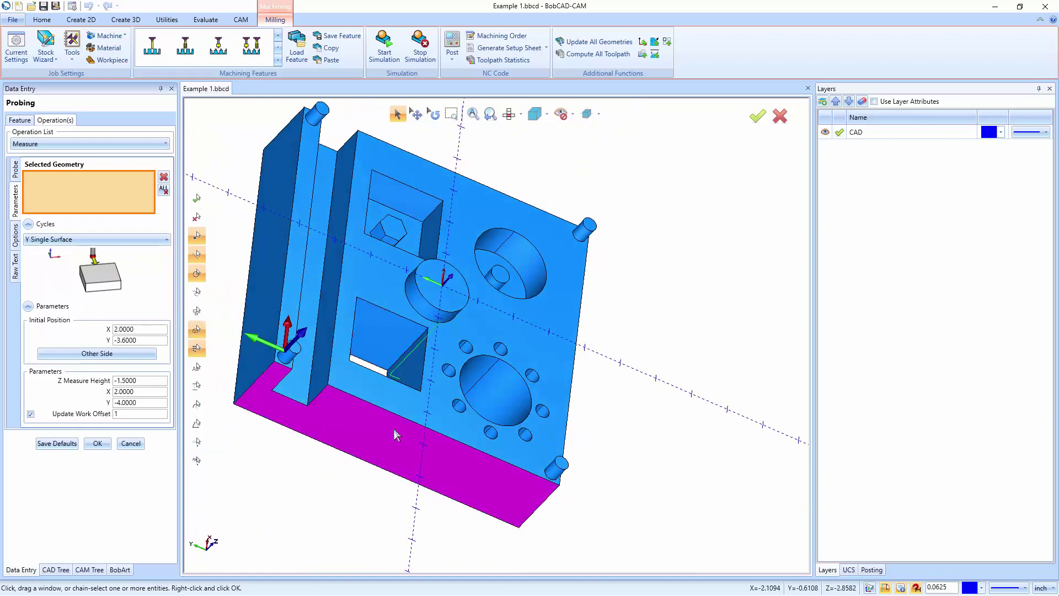
pyautogui.click(459, 450)
pyautogui.moveTo(458, 450); pyautogui.dragTo(254, 284, button='middle')
pyautogui.click(502, 433)
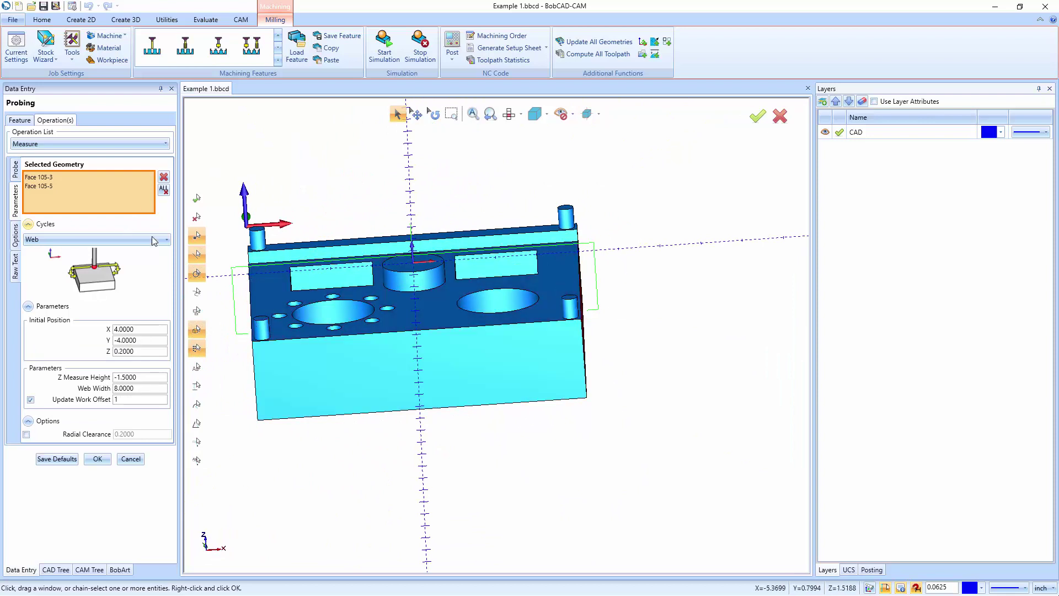
# Replace the side faces with the round boss and set the Boss (3 Point) cycle.
pyautogui.click(163, 189)
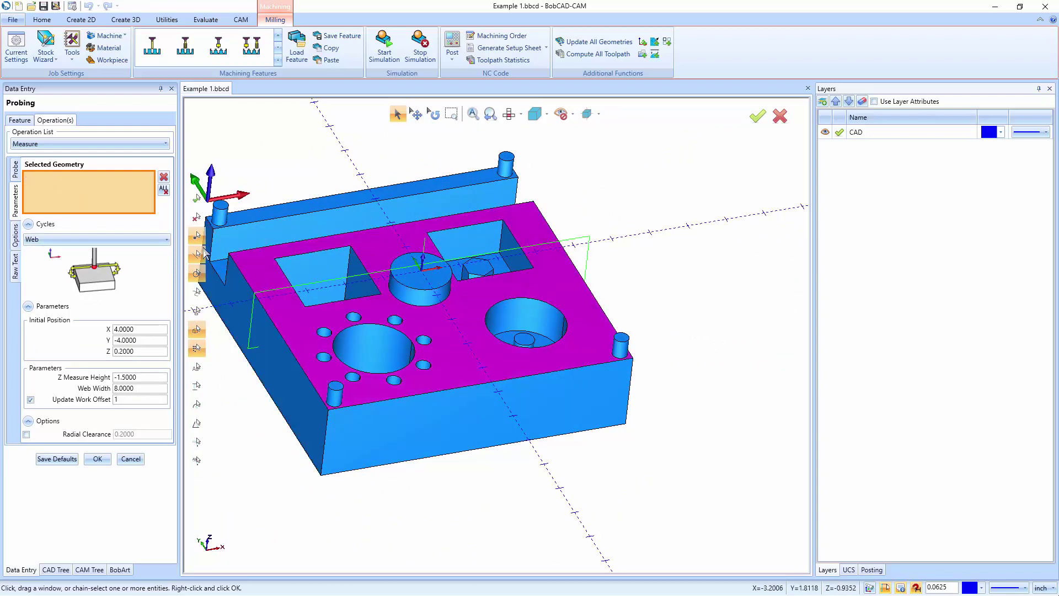
pyautogui.click(418, 294)
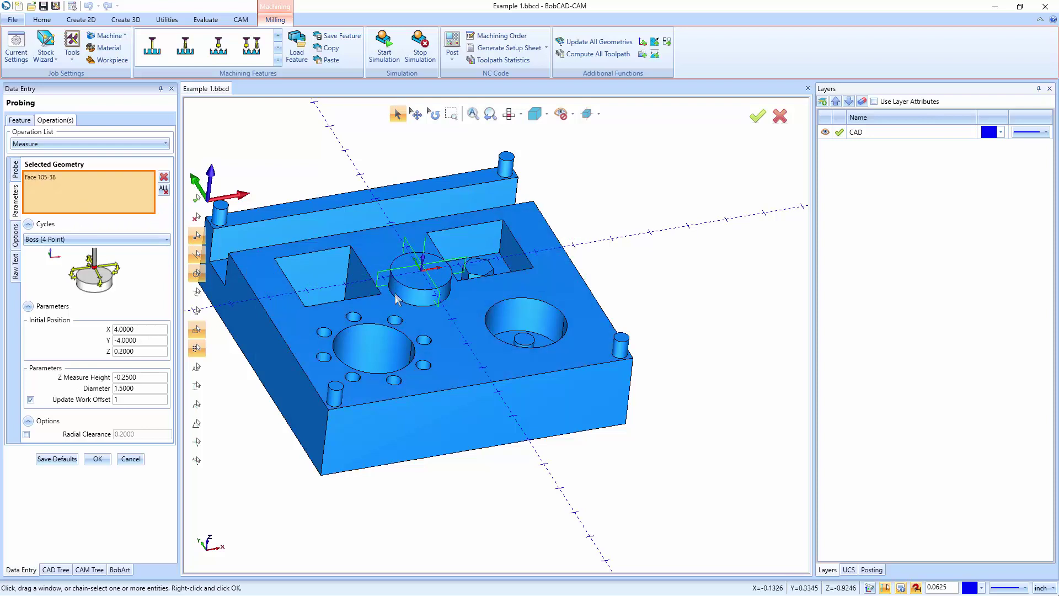
pyautogui.click(76, 241)
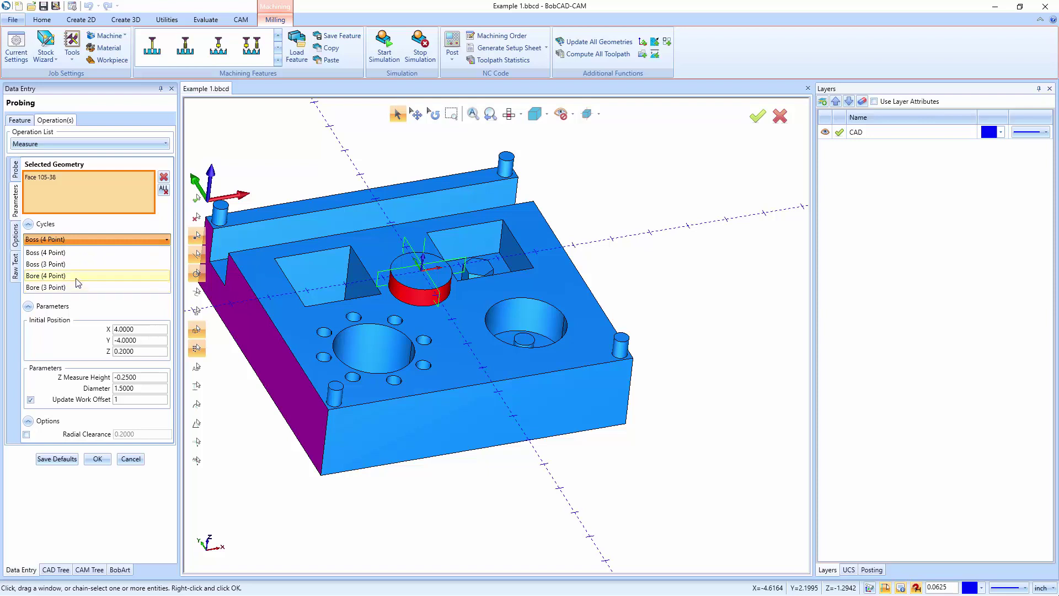
pyautogui.click(78, 265)
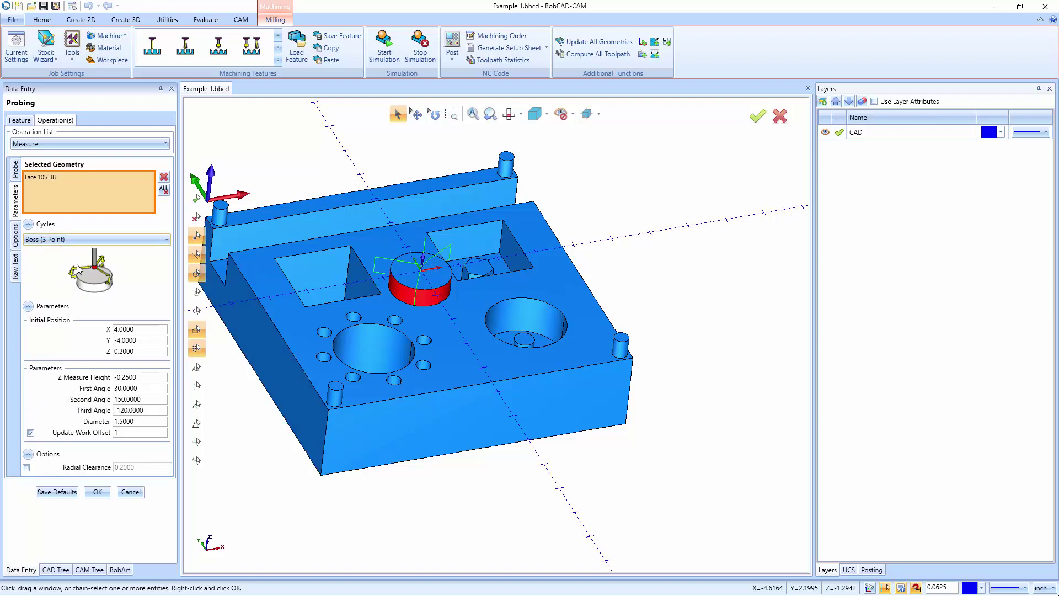
# Swap the boss for the large bore face, Face 105-48, with the Bore (3 Point) cycle.
pyautogui.rightClick(71, 197)
pyautogui.click(94, 204)
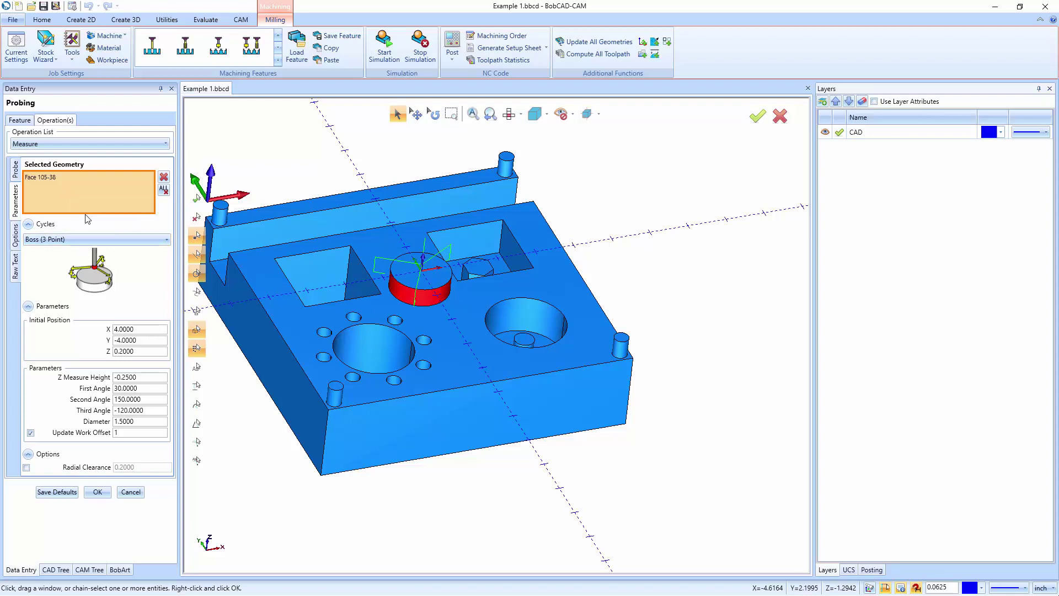
pyautogui.click(362, 344)
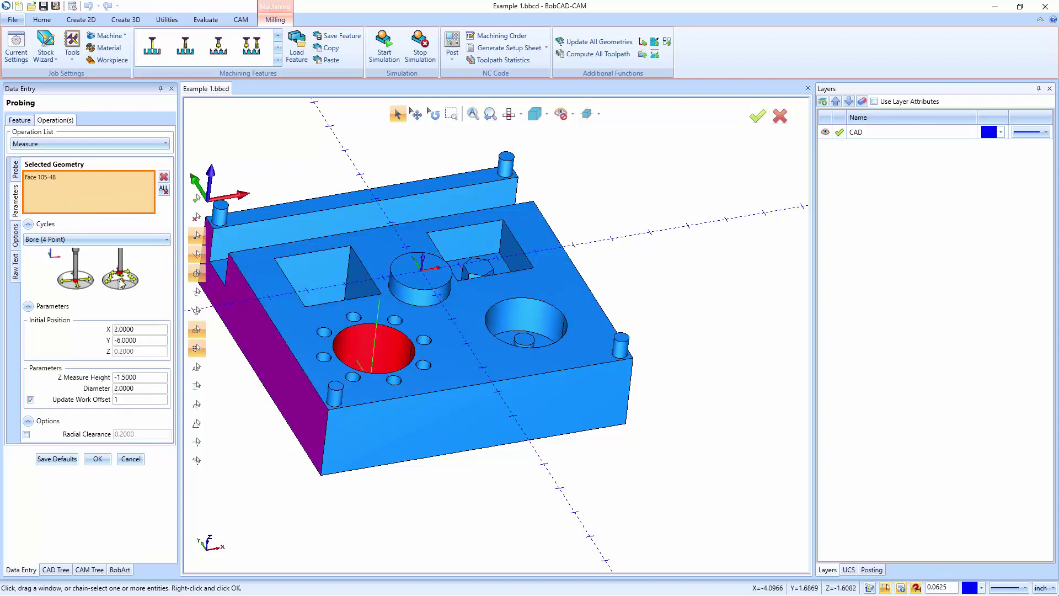
pyautogui.click(49, 240)
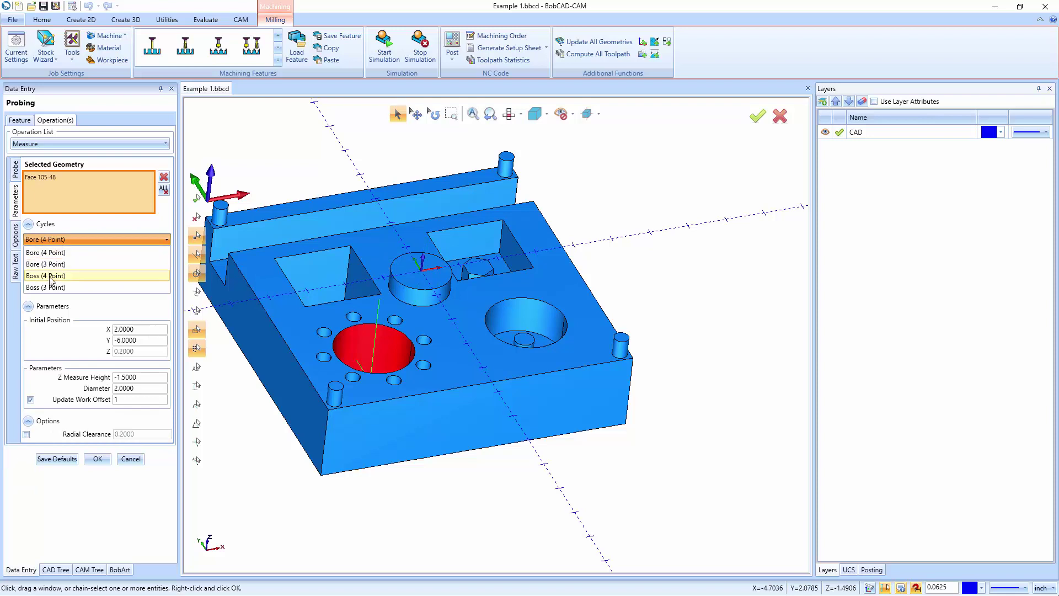
pyautogui.click(47, 264)
pyautogui.moveTo(246, 316); pyautogui.dragTo(373, 420, button='middle')
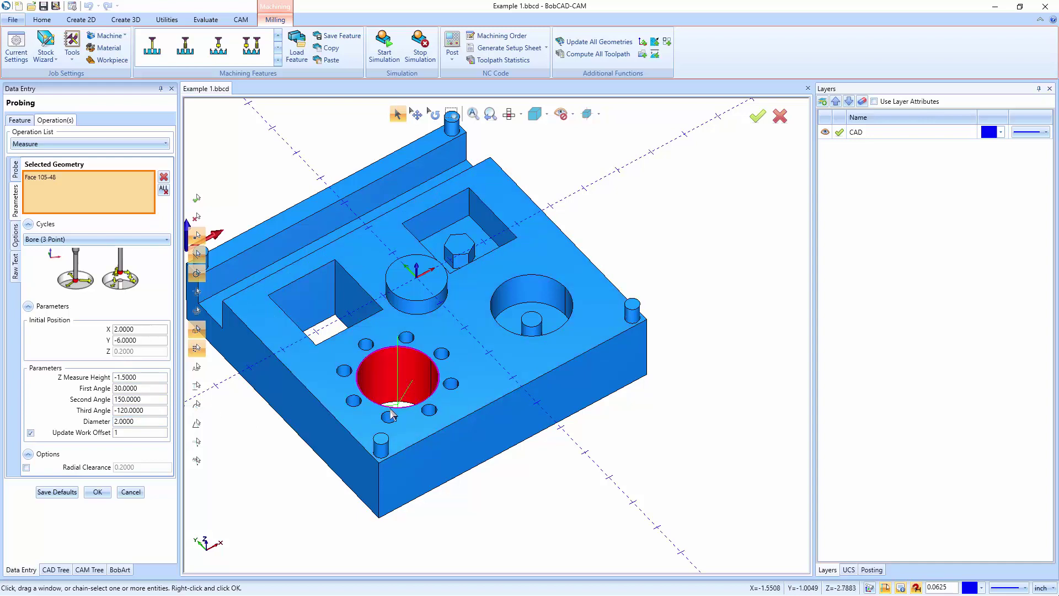
# Keep Bore (3 Point), clear the picked faces, and test the left side face alone.
pyautogui.click(85, 239)
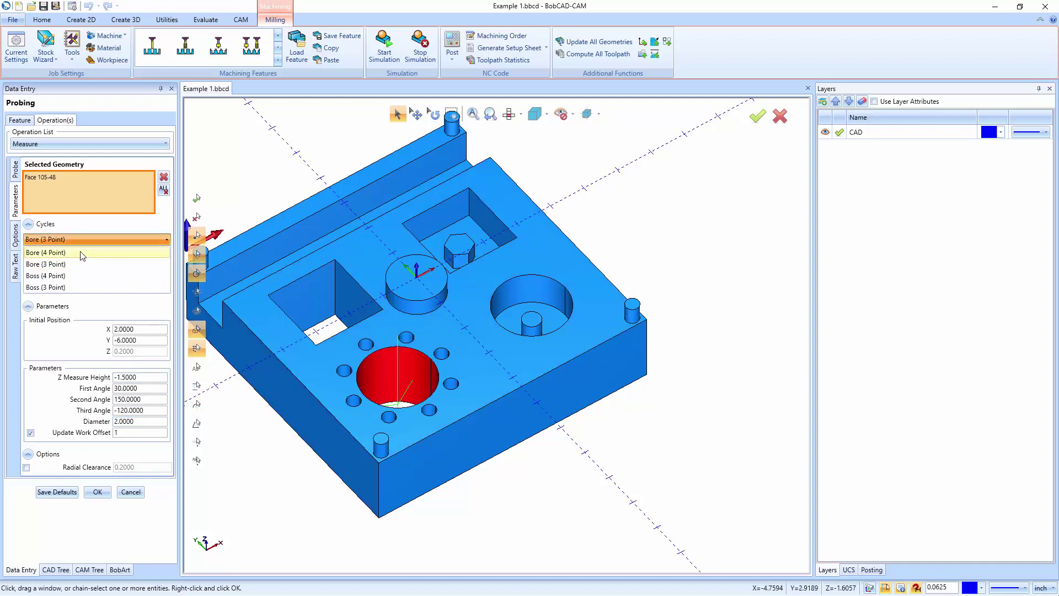
pyautogui.click(87, 197)
pyautogui.rightClick(87, 203)
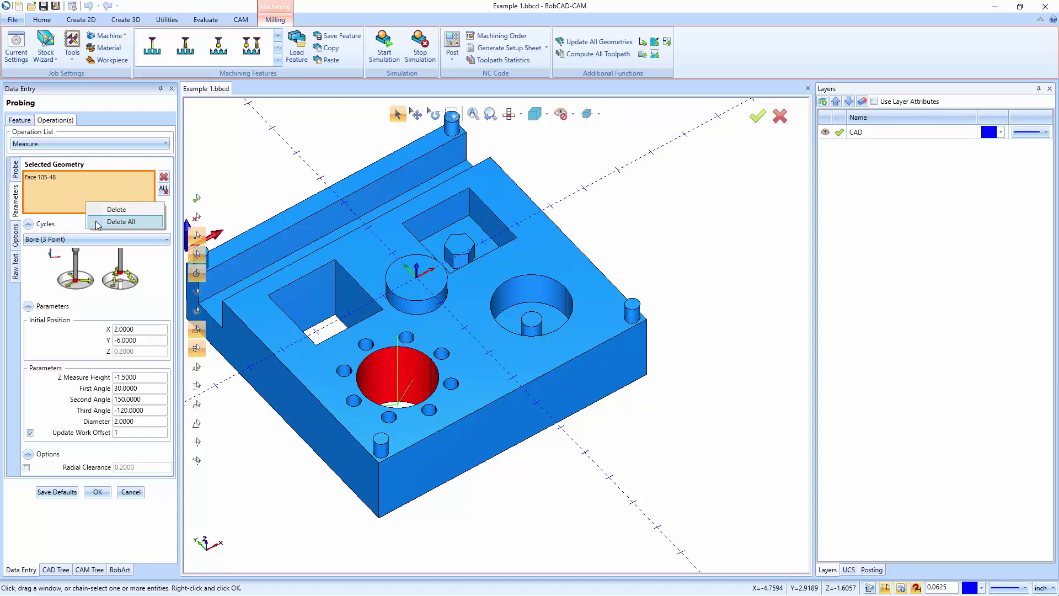
pyautogui.click(117, 221)
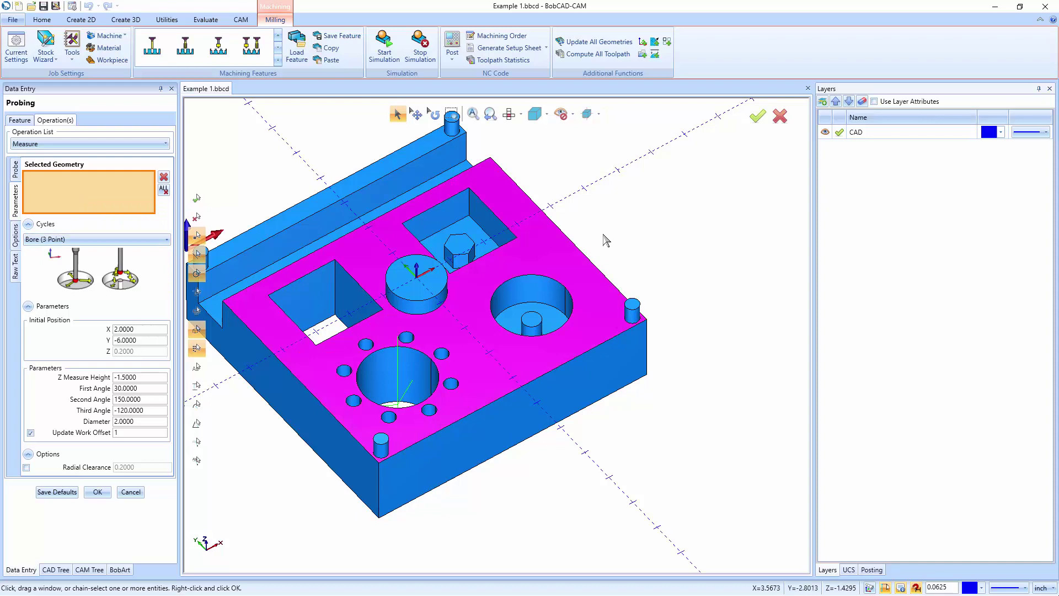
pyautogui.click(293, 417)
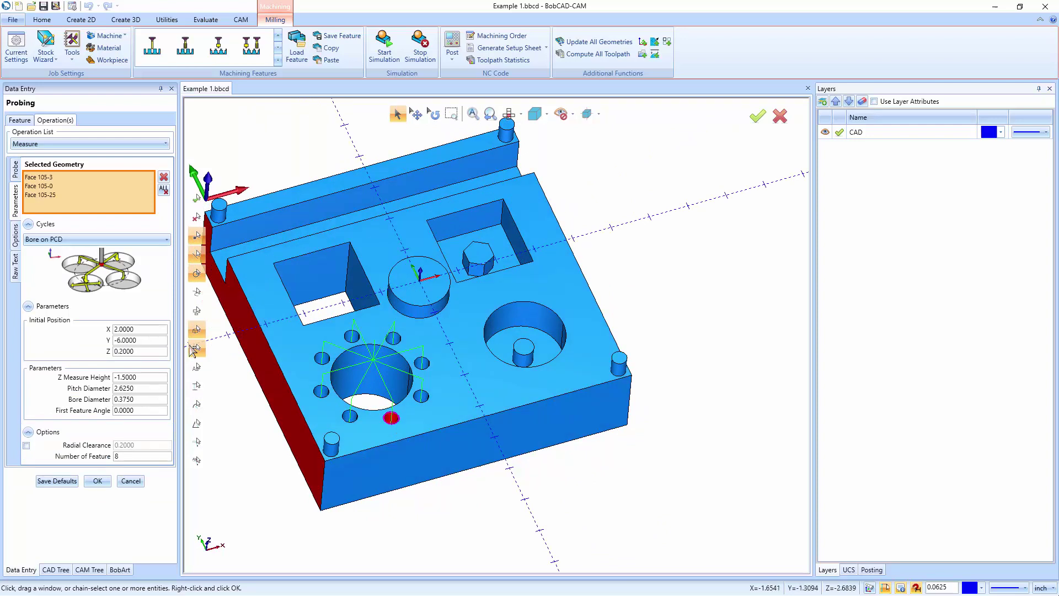
pyautogui.rightClick(70, 210)
pyautogui.click(96, 228)
# Test corner cycles with the left and front faces, then square pocket walls, clearing afterwards.
pyautogui.click(283, 411)
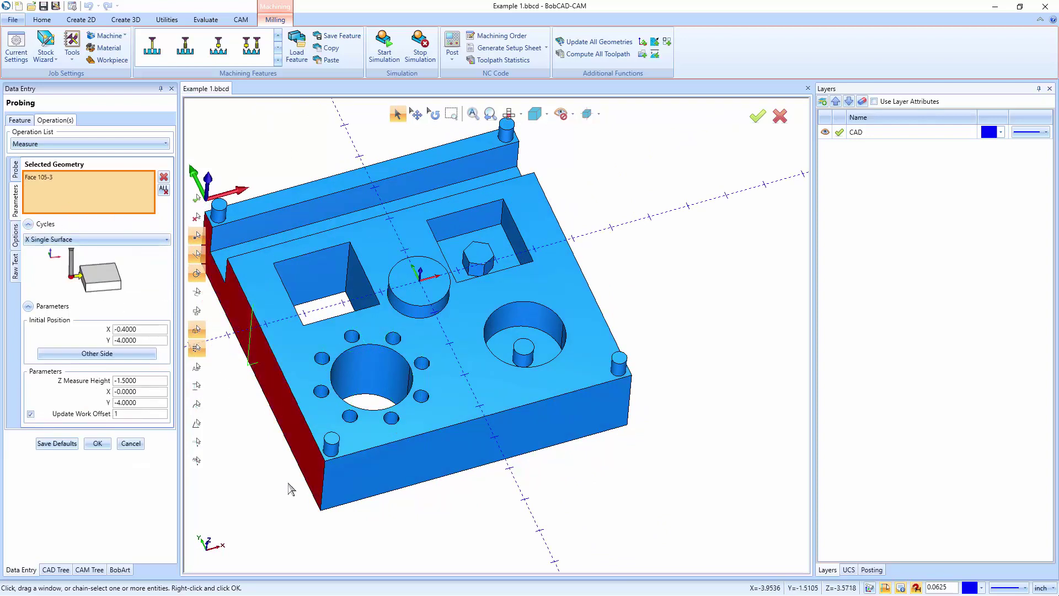
pyautogui.click(362, 485)
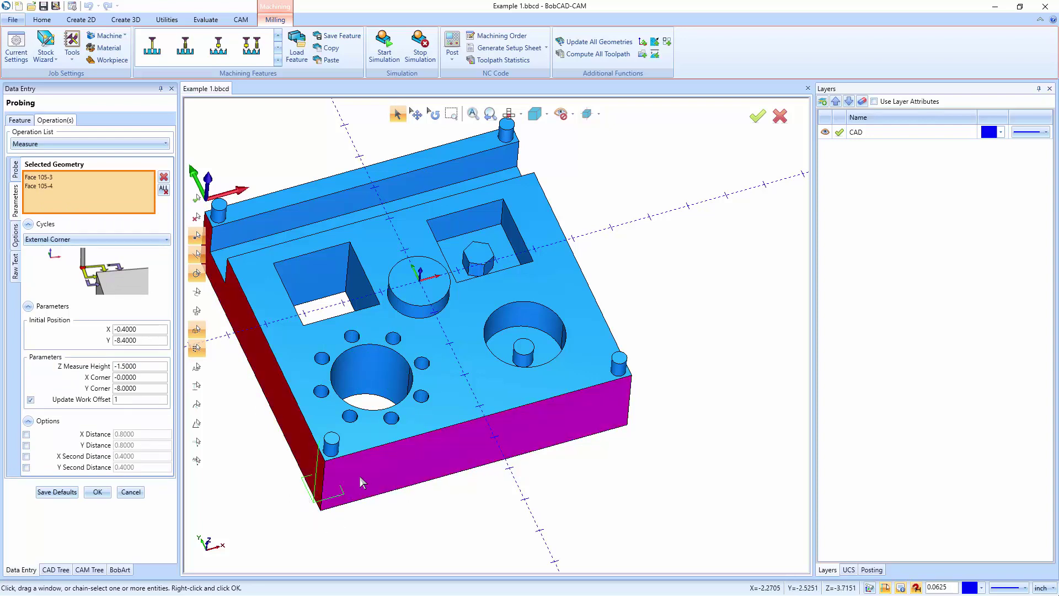
pyautogui.click(353, 281)
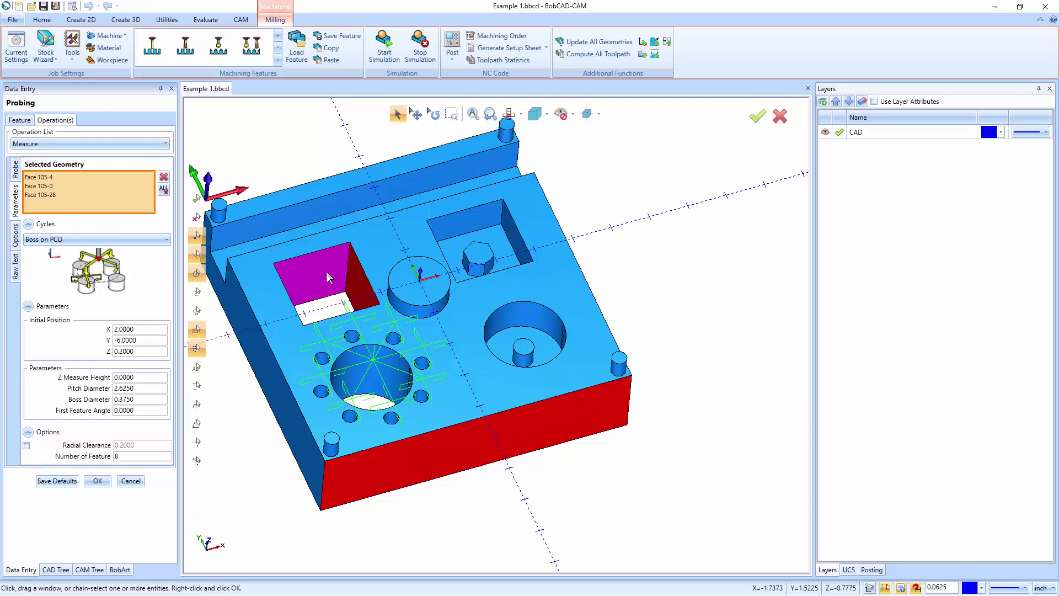
pyautogui.click(326, 271)
pyautogui.rightClick(149, 190)
pyautogui.click(138, 221)
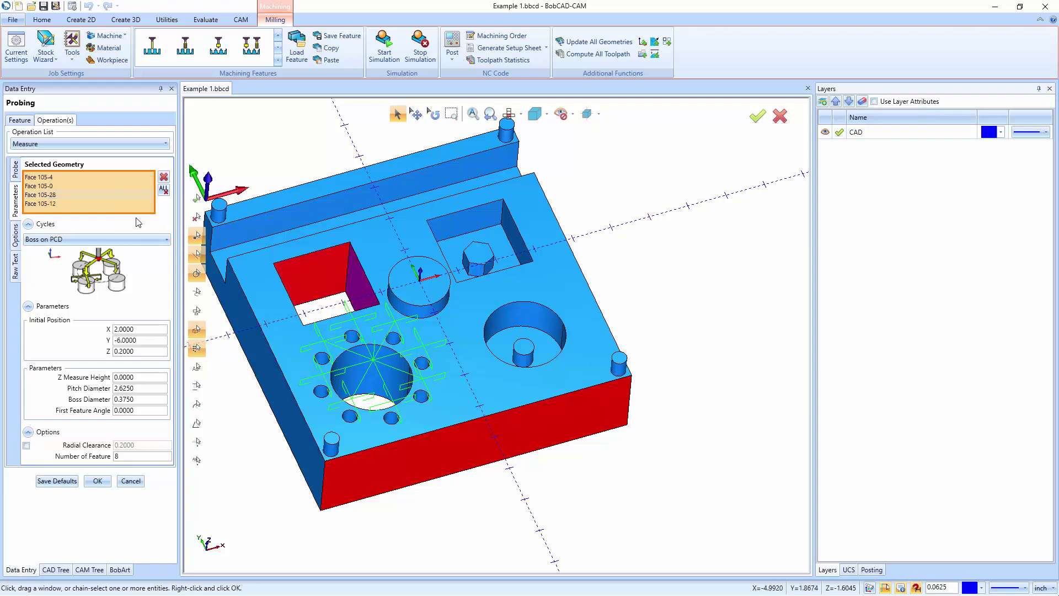
pyautogui.click(323, 264)
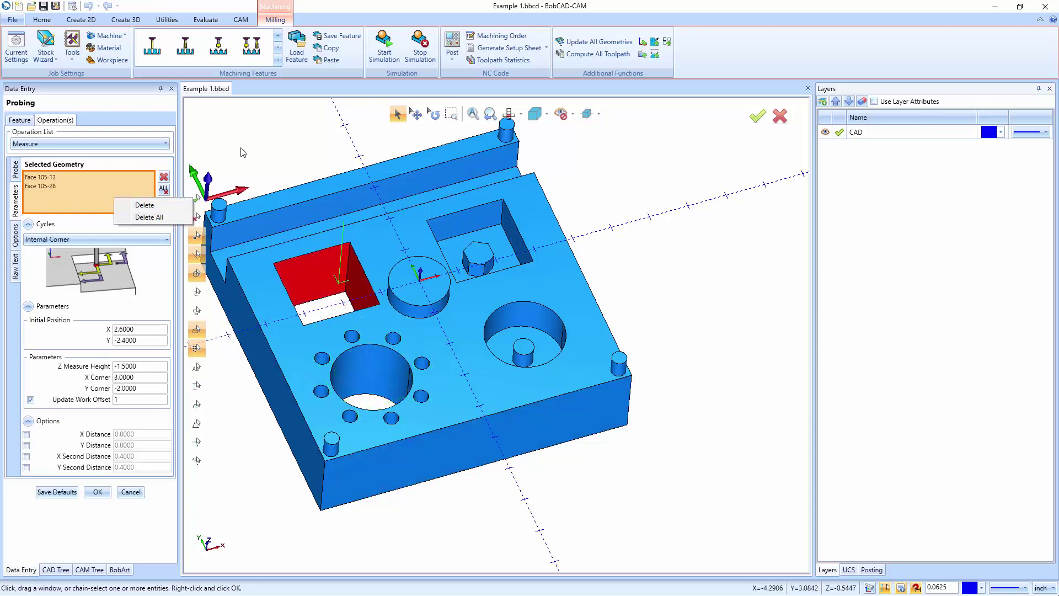
pyautogui.click(242, 152)
pyautogui.rightClick(118, 196)
pyautogui.click(116, 220)
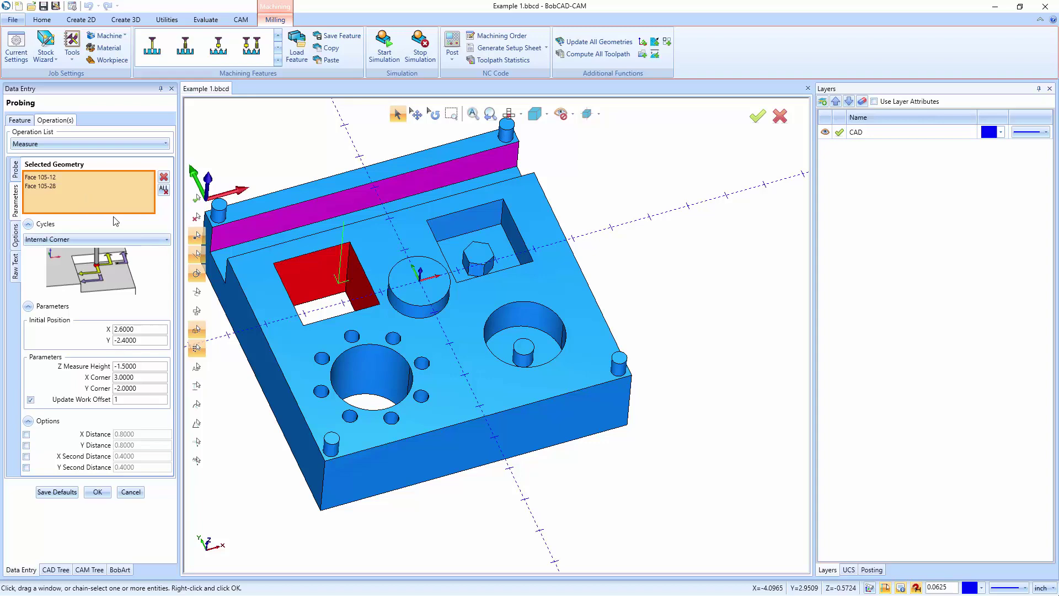
# Pick the part's side and front faces and set the 5-point Rectangle External cycle.
pyautogui.click(299, 438)
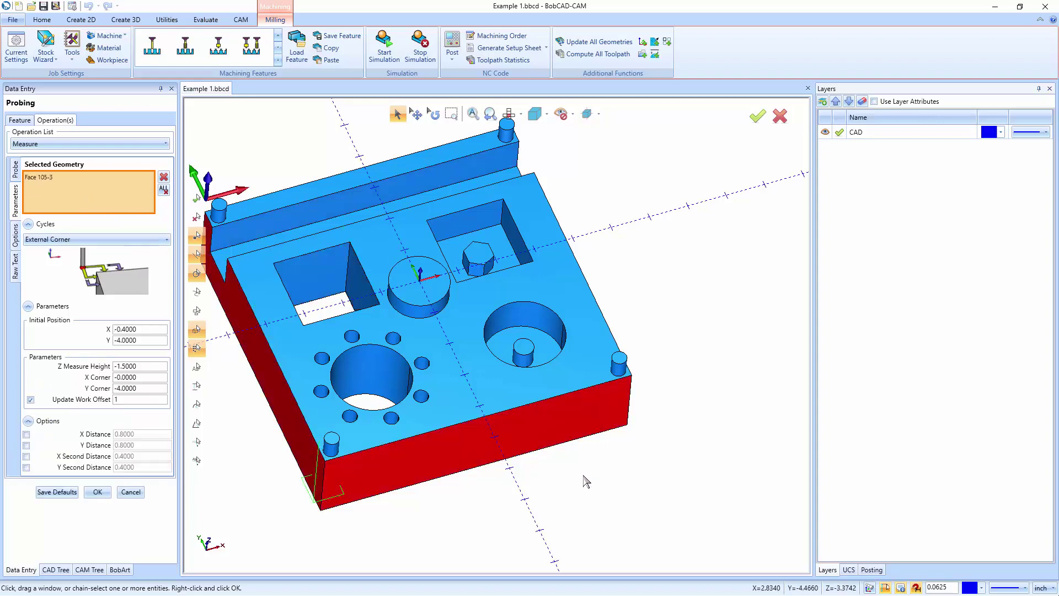
pyautogui.moveTo(585, 481); pyautogui.dragTo(467, 439, button='middle')
pyautogui.click(527, 485)
pyautogui.click(468, 439)
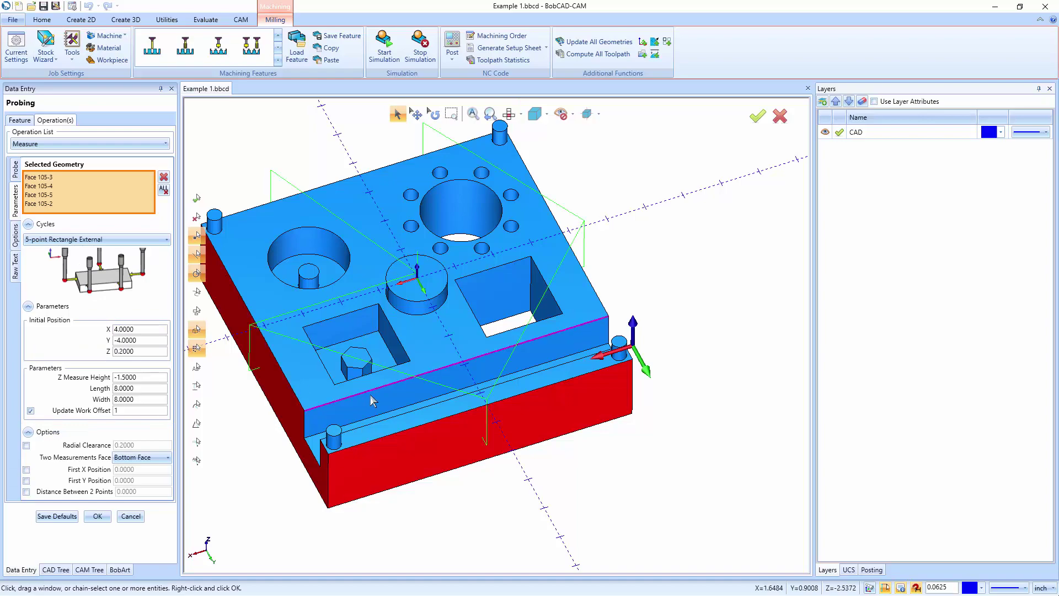
pyautogui.moveTo(370, 395); pyautogui.dragTo(425, 330, button='middle')
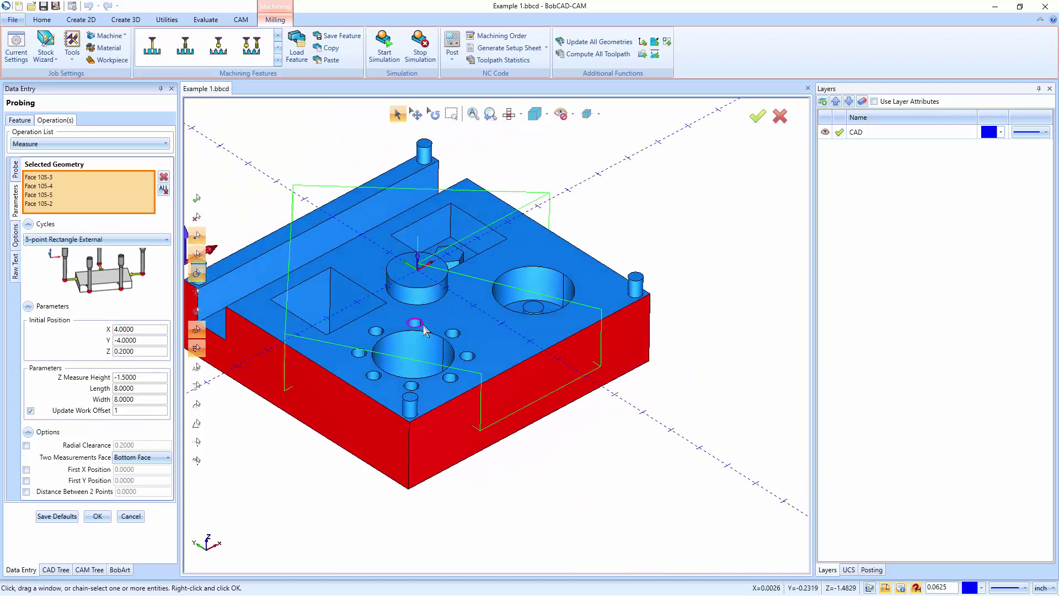
pyautogui.click(80, 238)
pyautogui.click(80, 264)
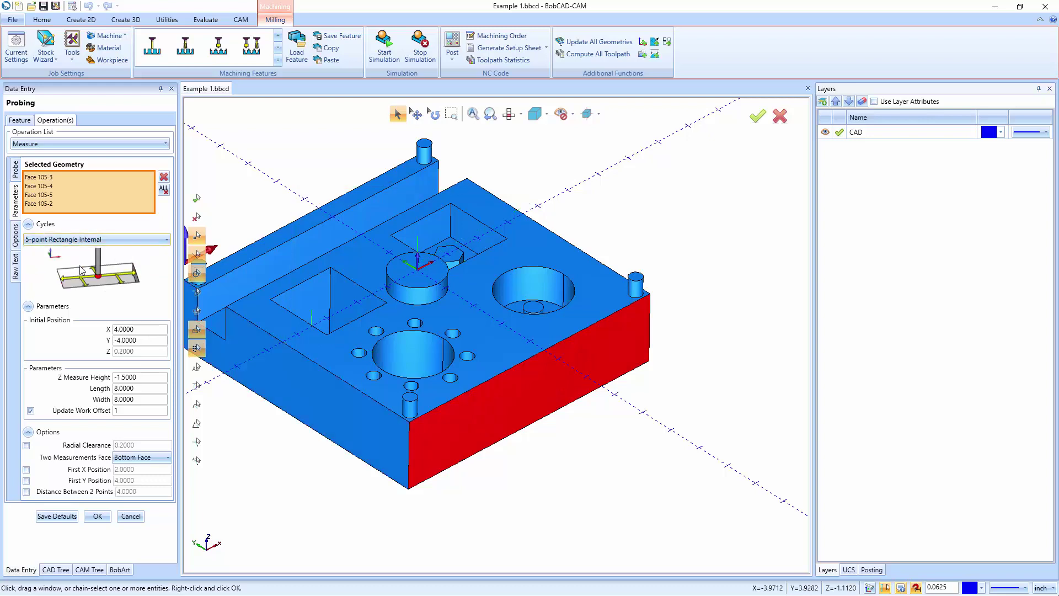
pyautogui.moveTo(445, 373); pyautogui.dragTo(451, 389, button='middle')
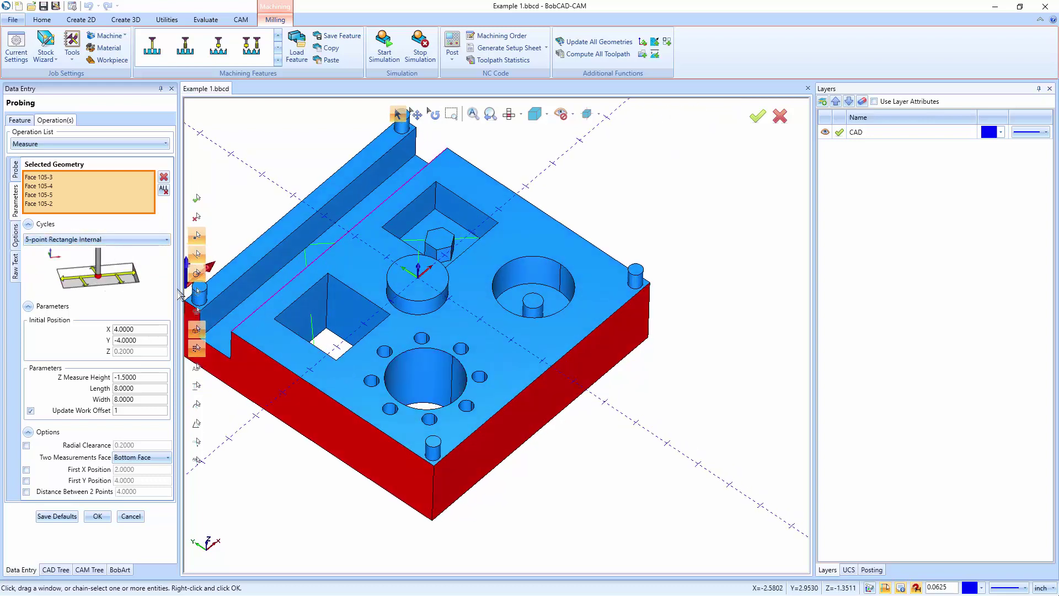
pyautogui.click(77, 239)
pyautogui.click(74, 254)
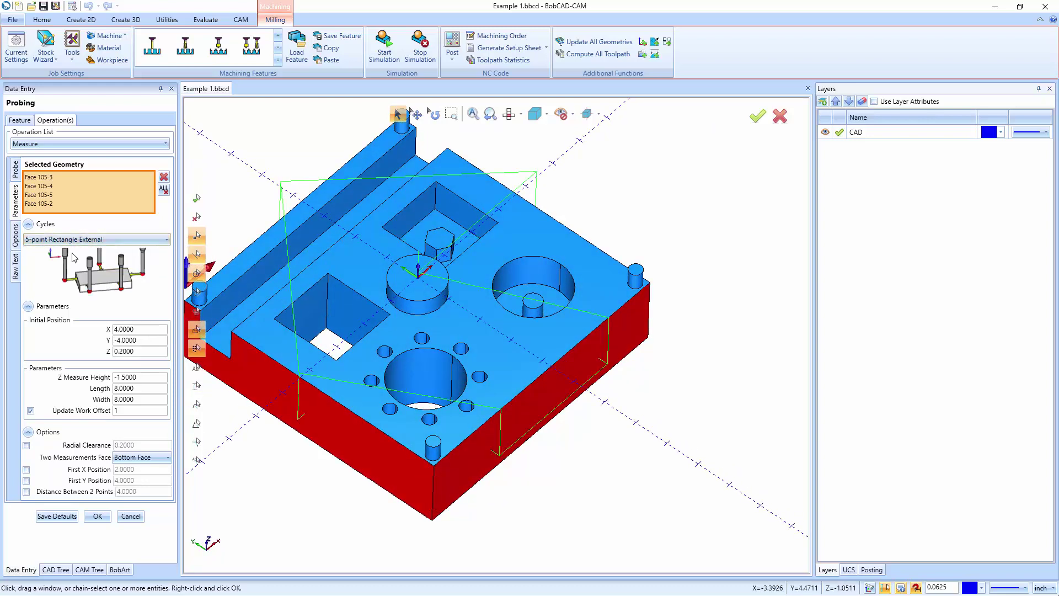
pyautogui.rightClick(87, 208)
pyautogui.click(110, 227)
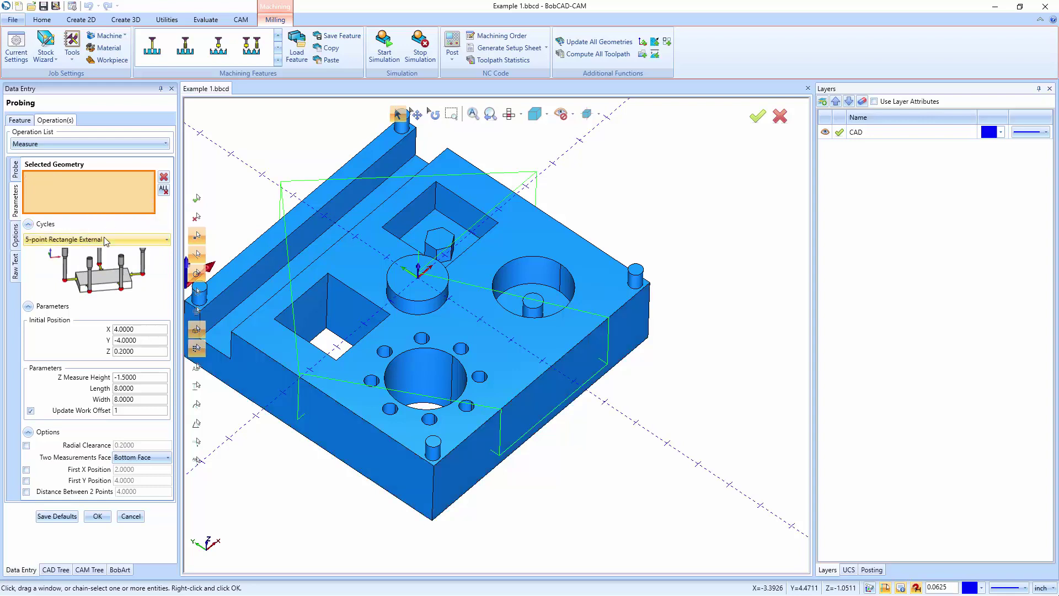
pyautogui.click(103, 239)
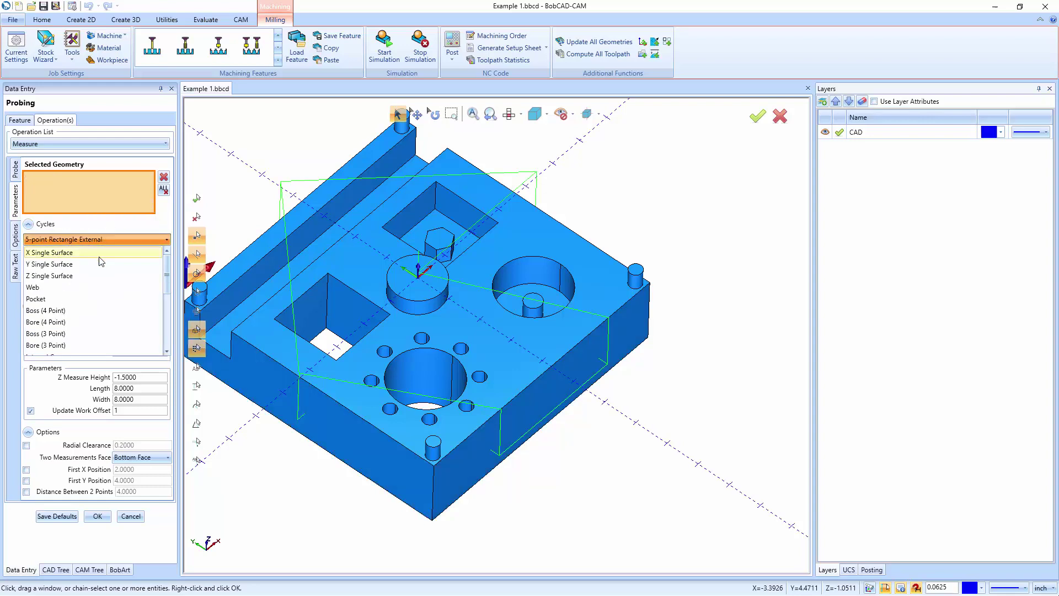
pyautogui.scroll(-1, 104, 279)
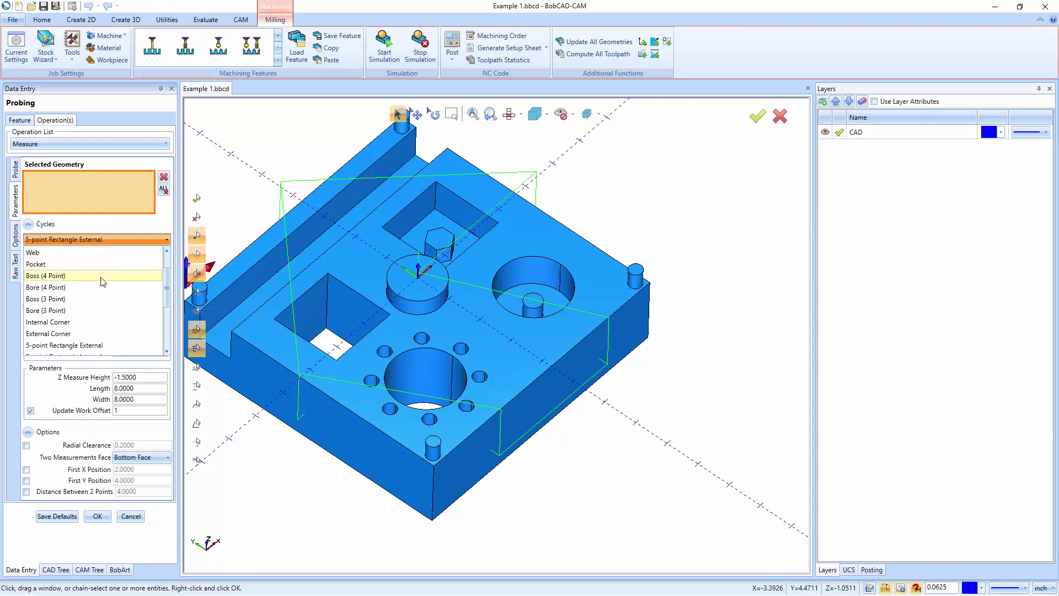
pyautogui.scroll(-1, 104, 317)
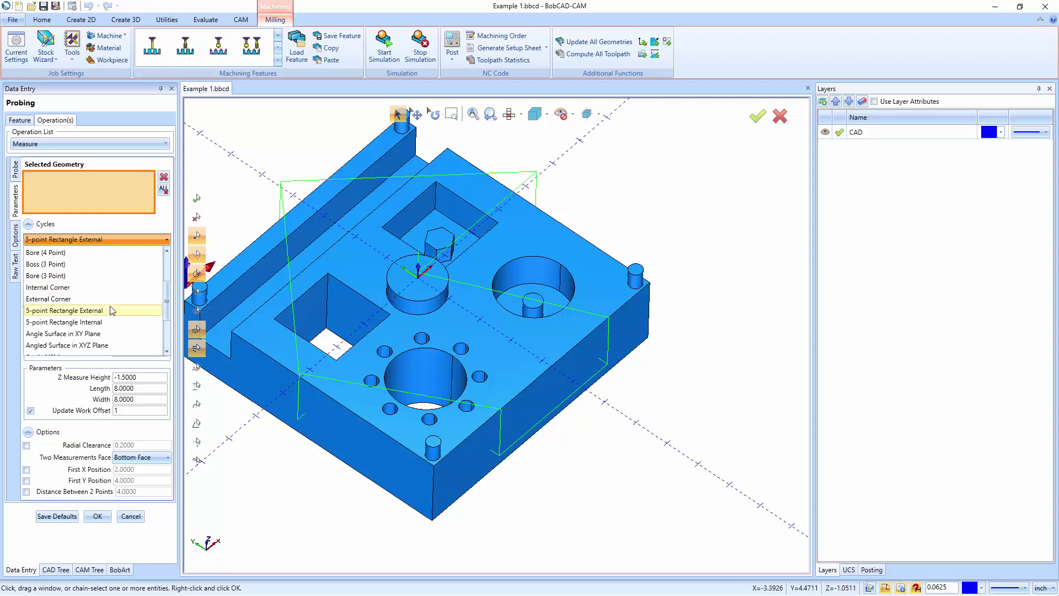
pyautogui.scroll(-1, 112, 310)
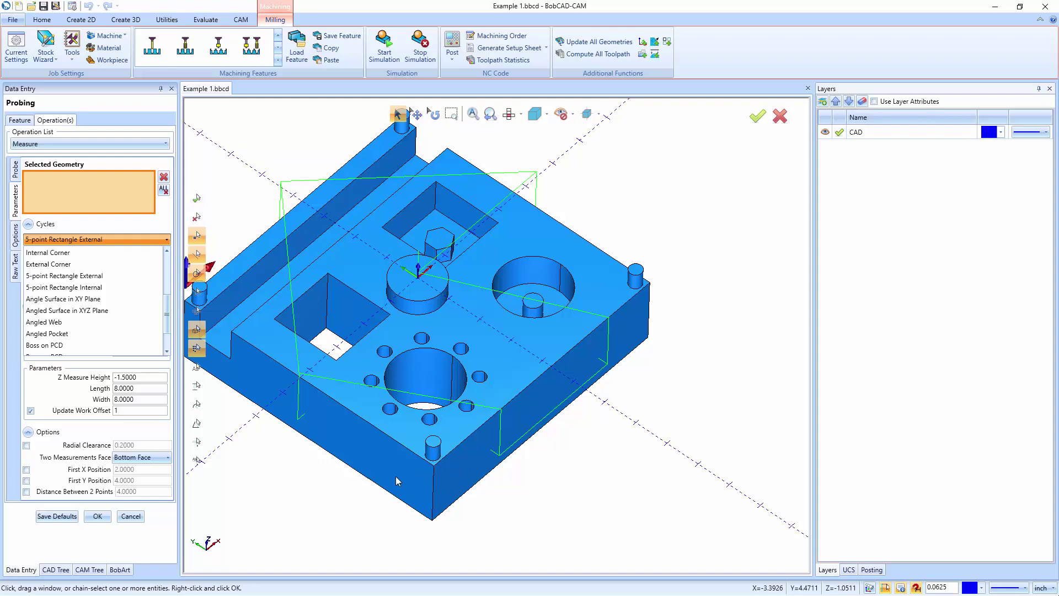
pyautogui.scroll(-1, 55, 300)
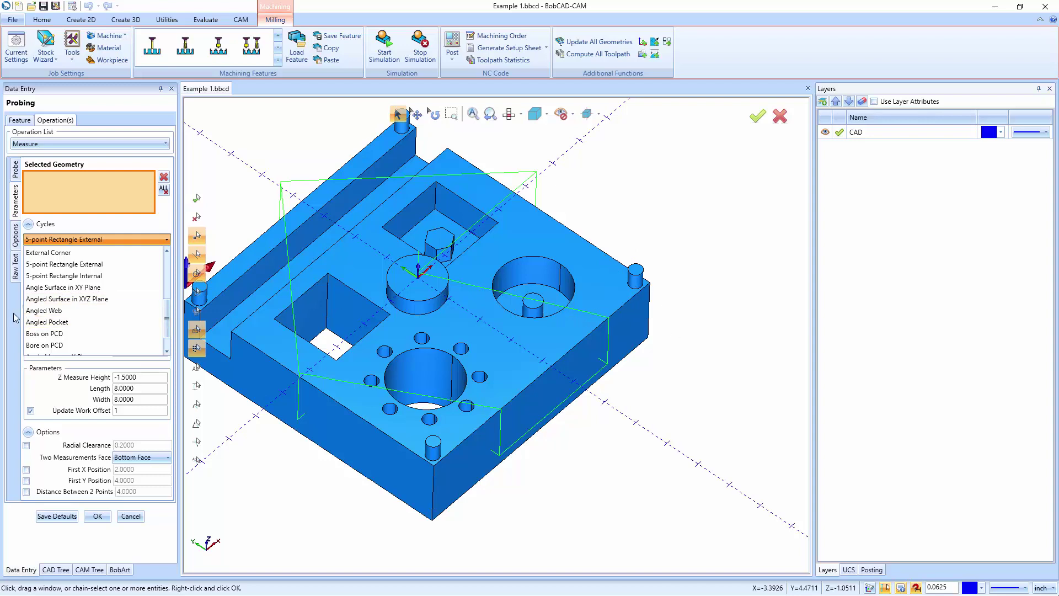
pyautogui.scroll(-2, 55, 291)
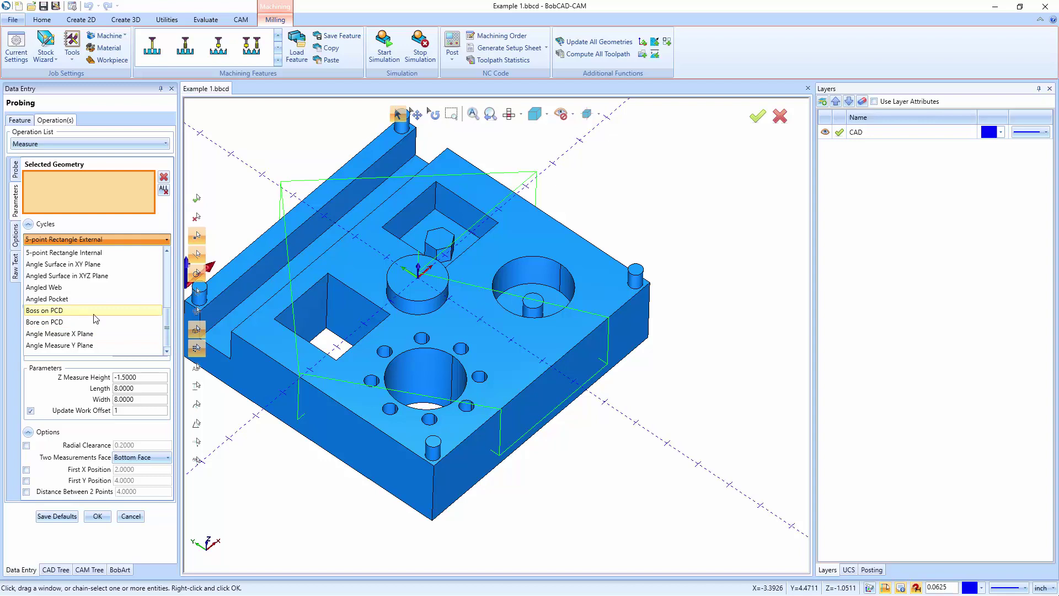
# Pick the four corner bosses, then delete all picked geometry.
pyautogui.click(557, 410)
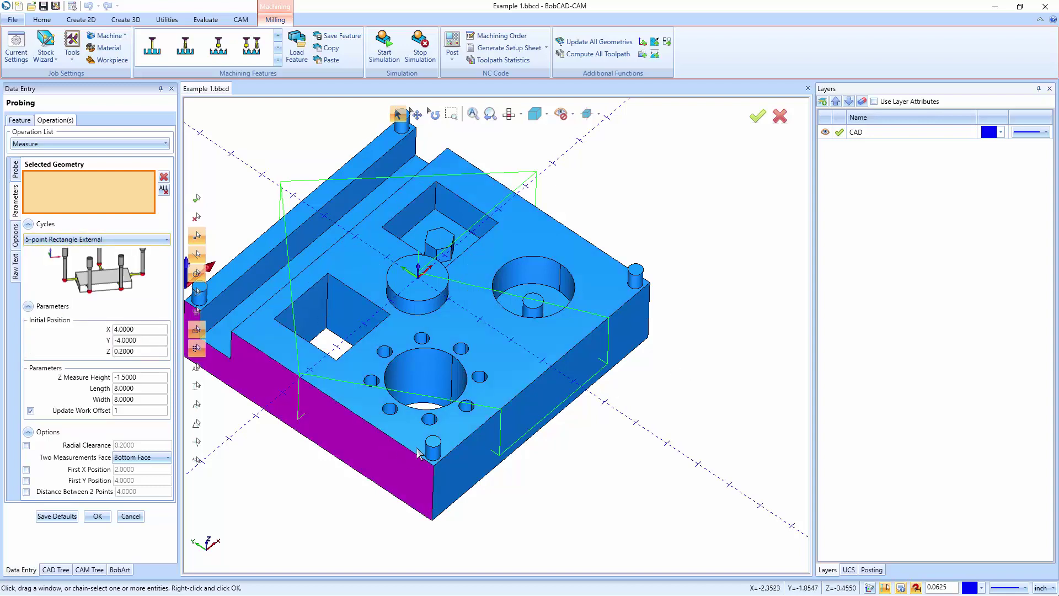
pyautogui.click(433, 453)
pyautogui.click(635, 274)
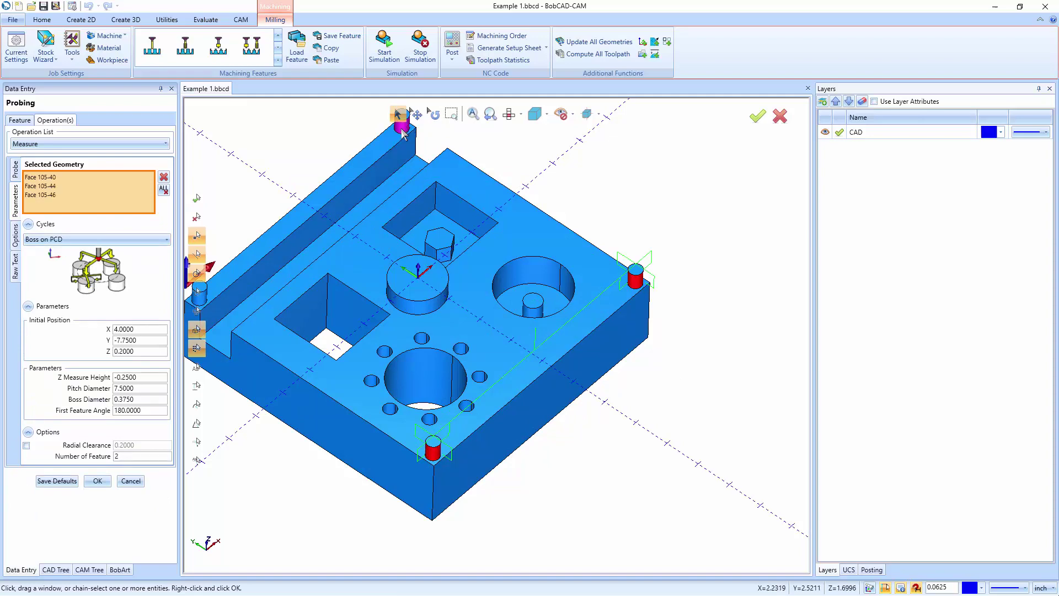
pyautogui.click(402, 128)
pyautogui.scroll(-3, 464, 303)
pyautogui.scroll(4, 397, 309)
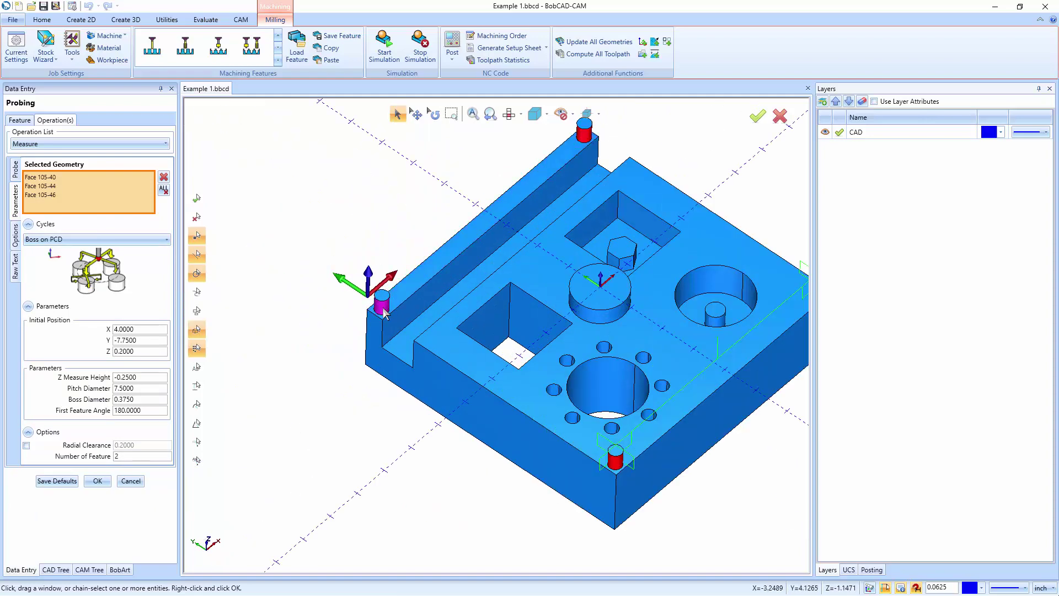
pyautogui.click(384, 304)
pyautogui.scroll(-3, 497, 275)
pyautogui.scroll(3, 568, 239)
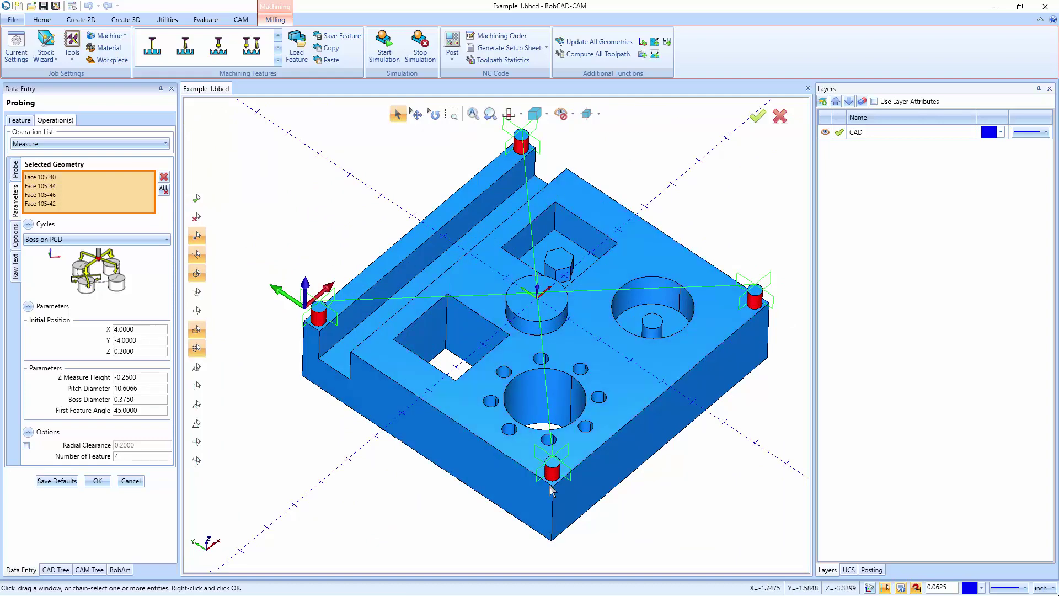
pyautogui.rightClick(76, 190)
pyautogui.click(113, 210)
# Pick all eight bolt-circle holes around the large bore for the Bore on PCD cycle.
pyautogui.click(540, 360)
pyautogui.click(580, 368)
pyautogui.click(598, 398)
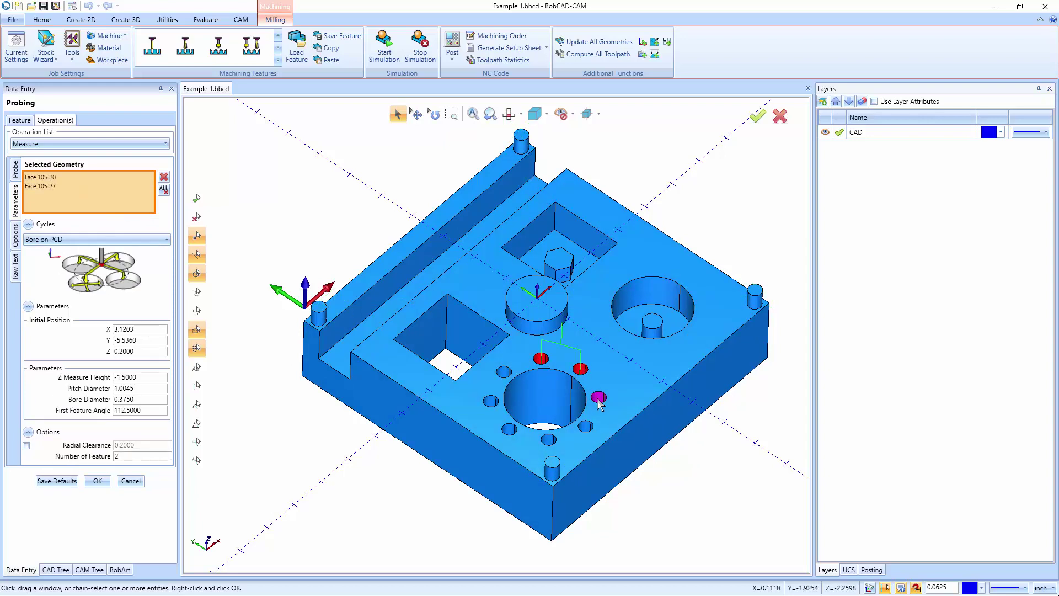
pyautogui.click(585, 425)
pyautogui.click(548, 440)
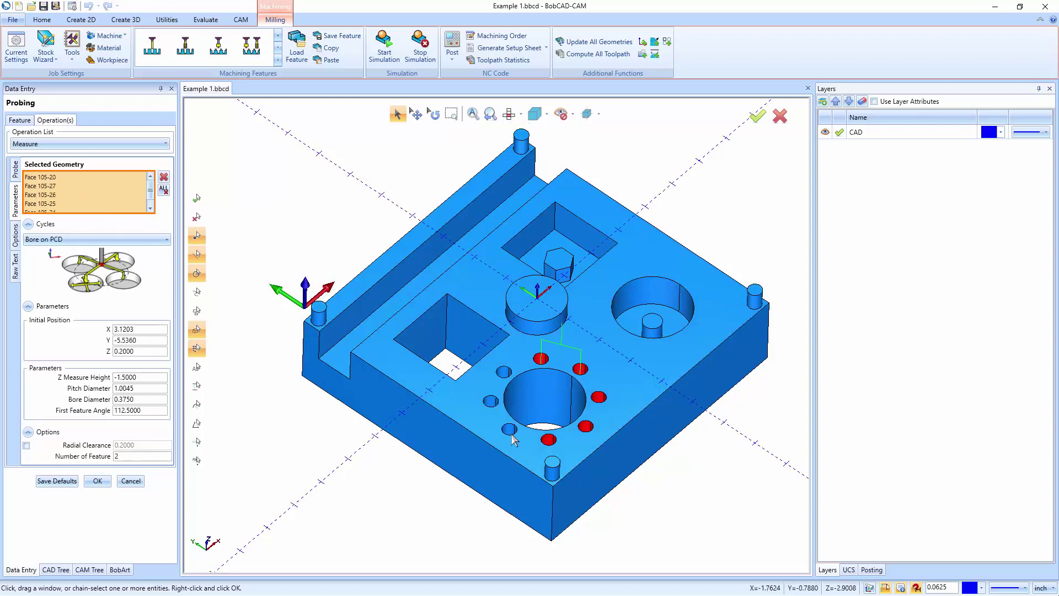
pyautogui.click(509, 429)
pyautogui.click(491, 402)
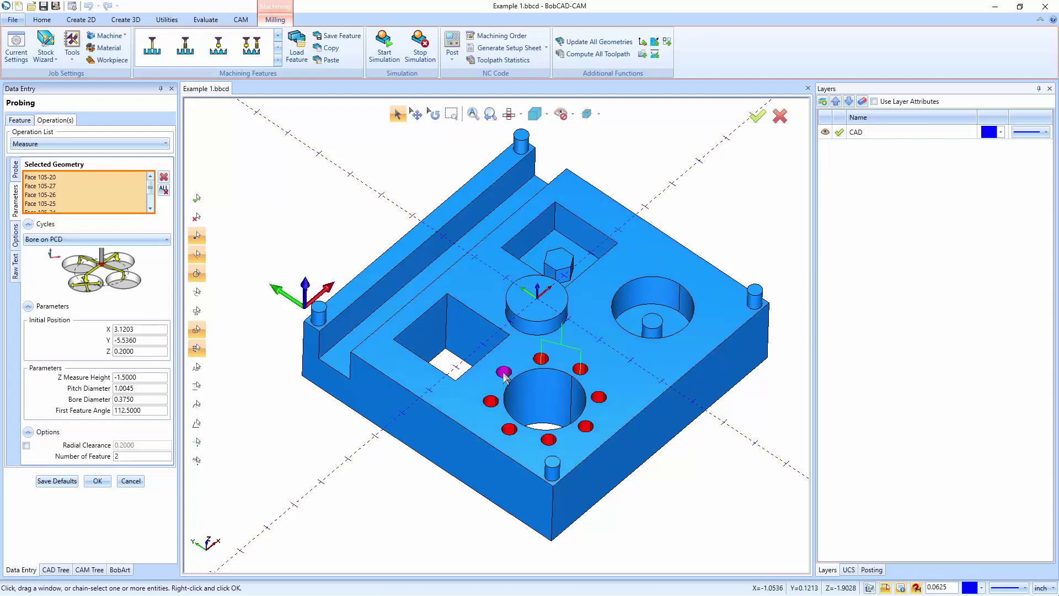
pyautogui.click(504, 372)
pyautogui.moveTo(549, 433); pyautogui.dragTo(519, 358, button='middle')
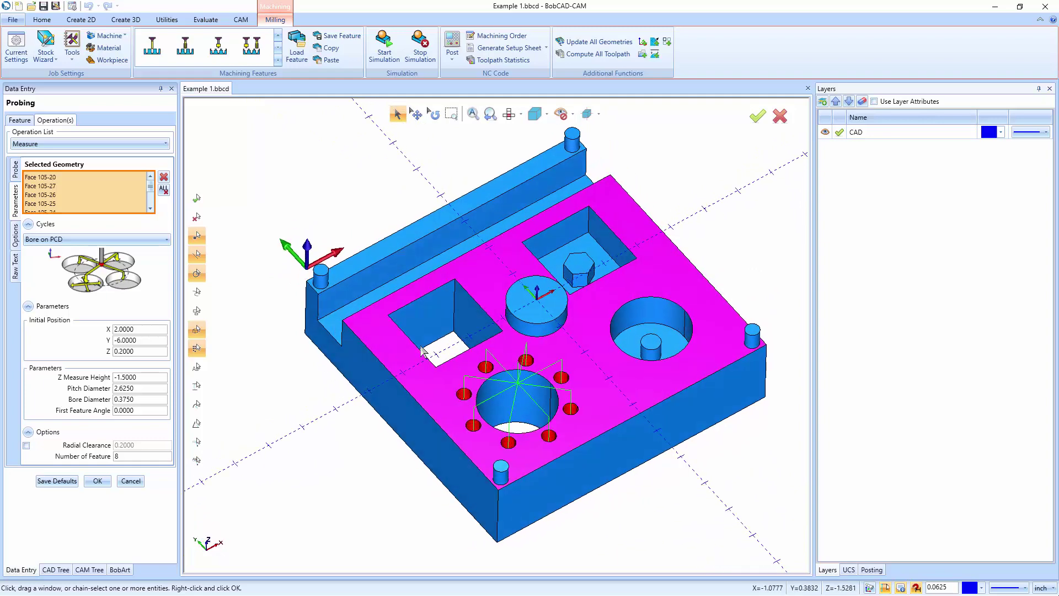
# Set the Bore on PCD cycle's Z Measure Height to -0.5000 in Parameters.
pyautogui.click(143, 328)
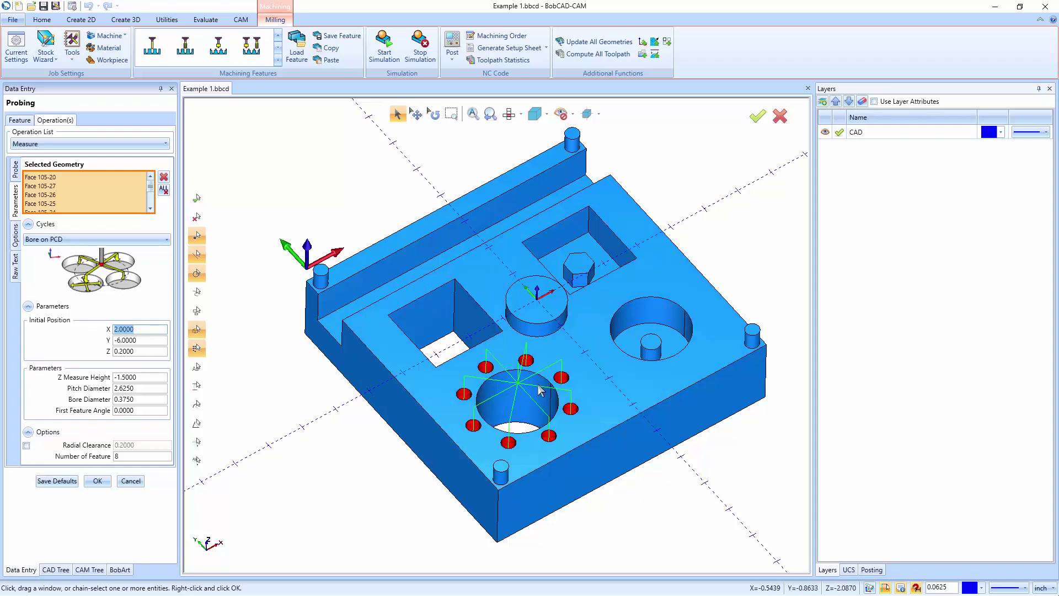
pyautogui.click(151, 379)
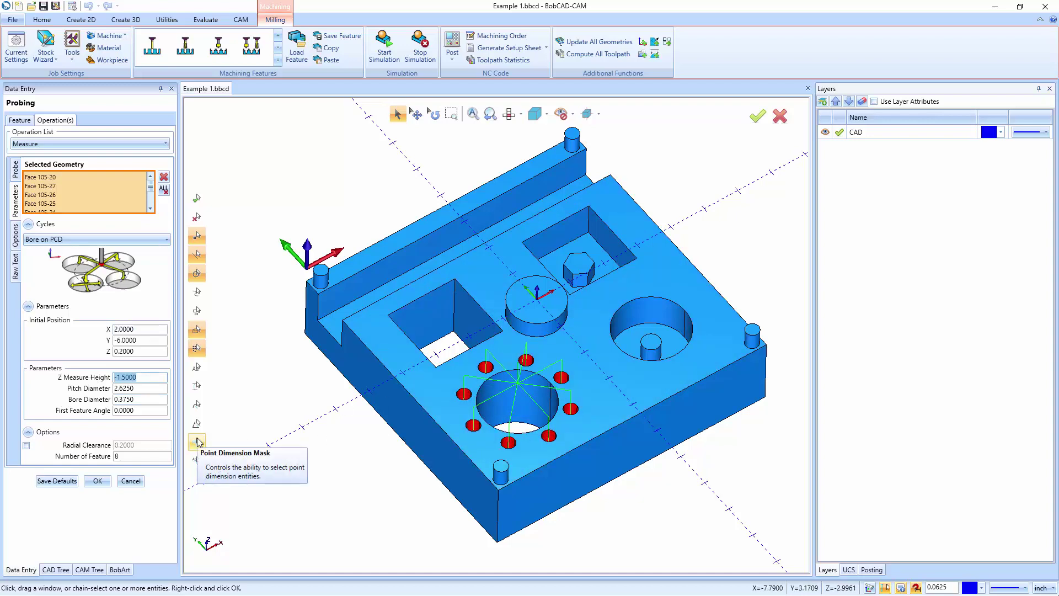
pyautogui.write('-1')
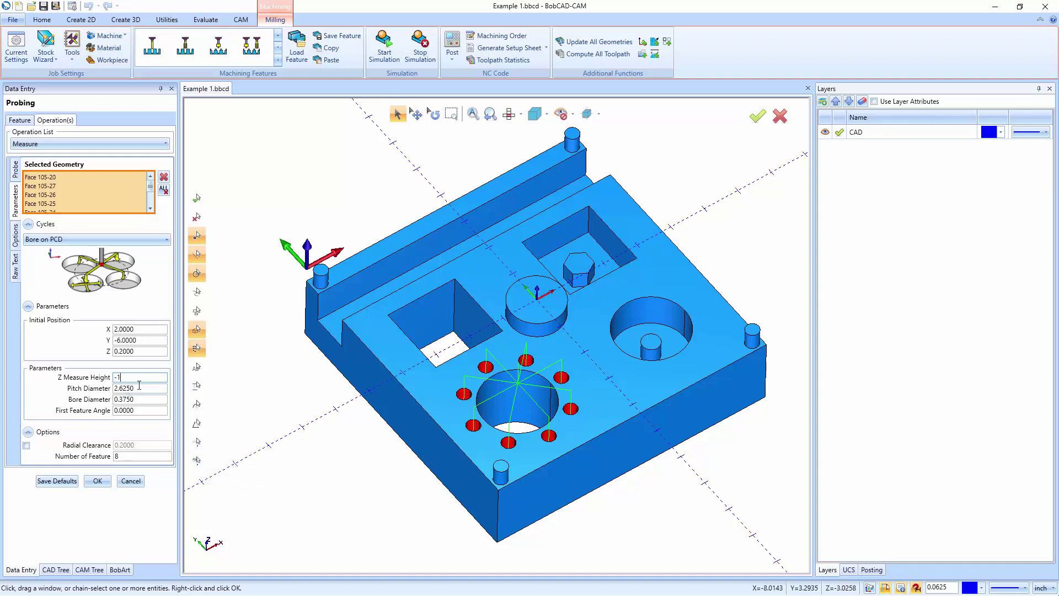
pyautogui.press('Return')
pyautogui.moveTo(441, 441); pyautogui.dragTo(478, 467, button='middle')
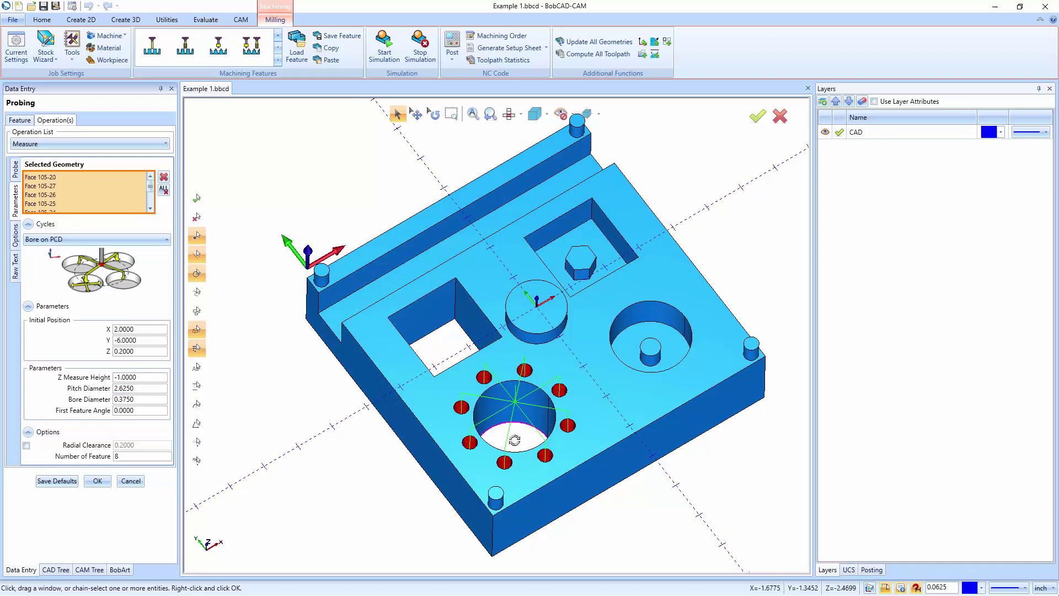
pyautogui.scroll(3, 479, 468)
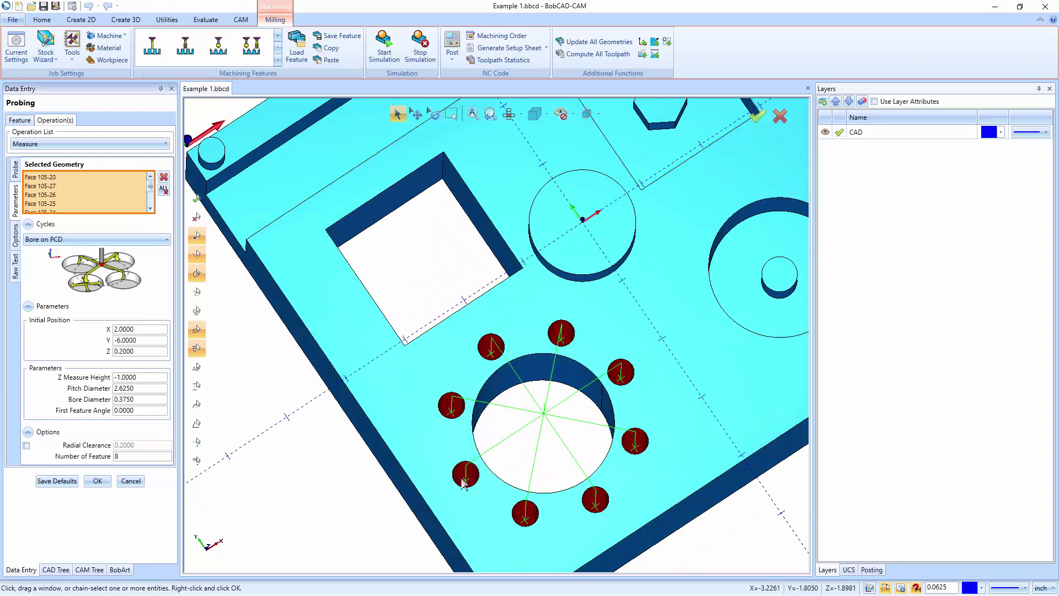
pyautogui.moveTo(150, 376); pyautogui.dragTo(98, 381)
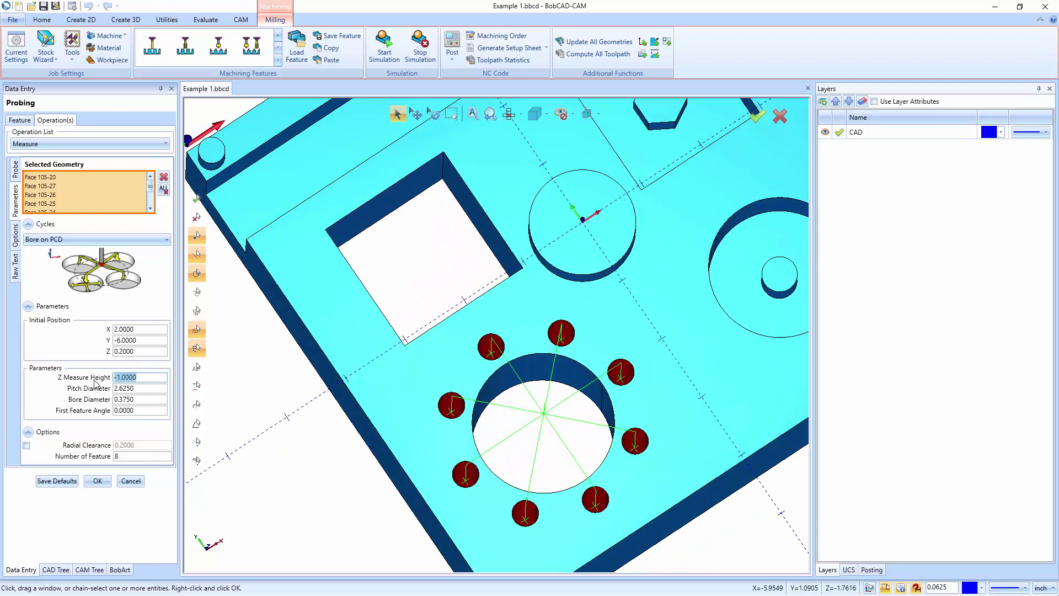
pyautogui.write('-.5')
pyautogui.press('Return')
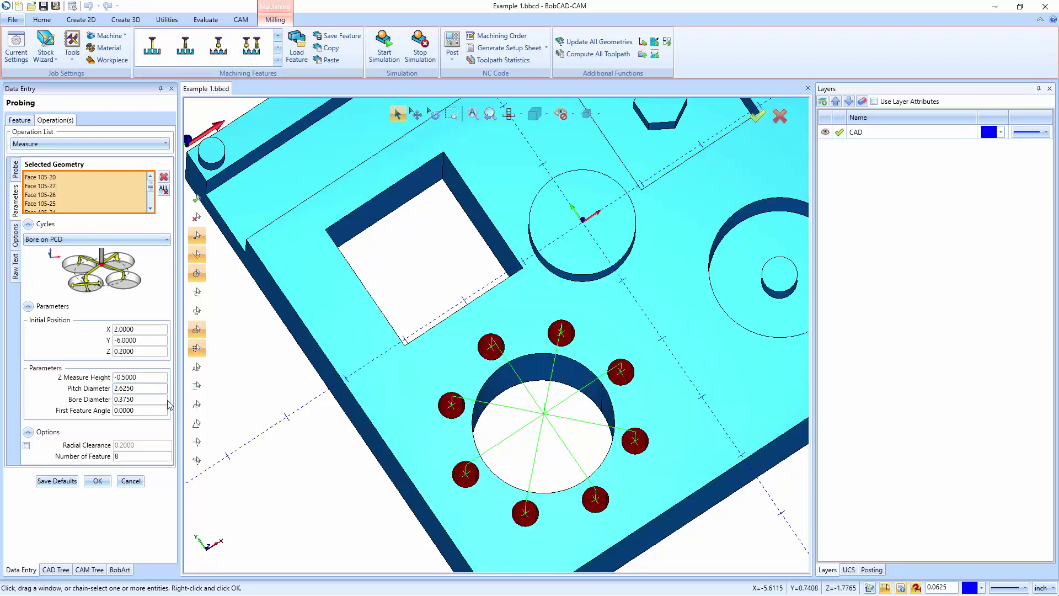
pyautogui.click(139, 388)
# Replace the hole picks with two opposite square-pocket walls and show the cycle's Options.
pyautogui.click(164, 190)
pyautogui.click(419, 199)
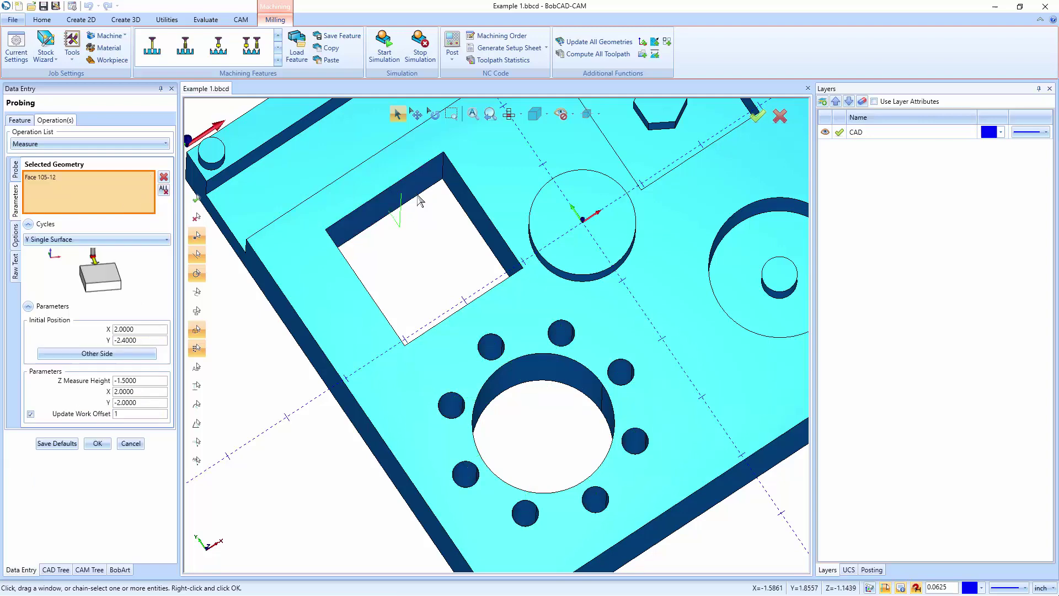
pyautogui.moveTo(419, 200); pyautogui.dragTo(312, 333, button='middle')
pyautogui.click(478, 307)
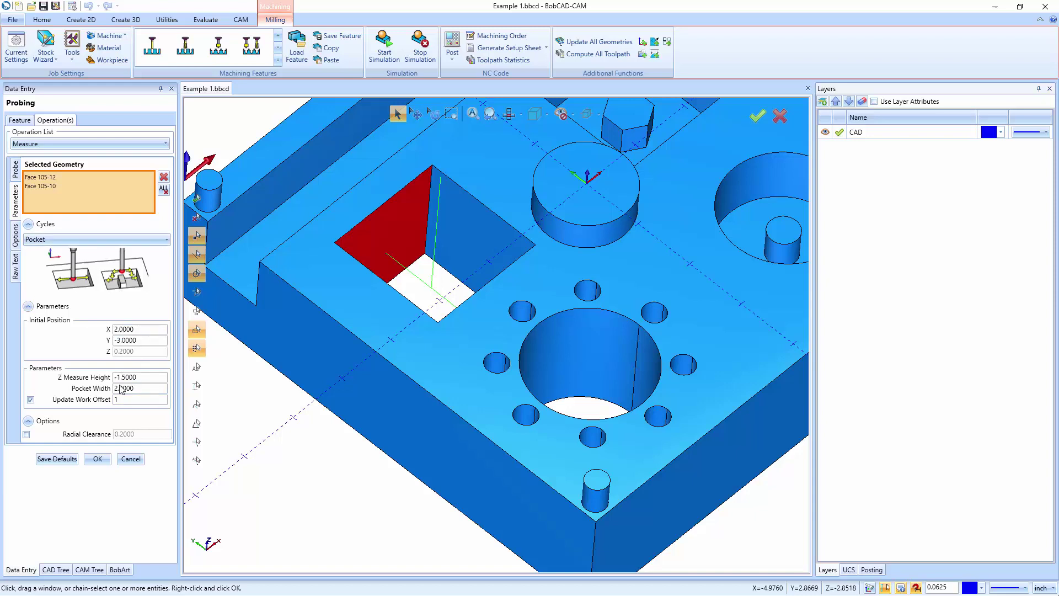
pyautogui.click(16, 237)
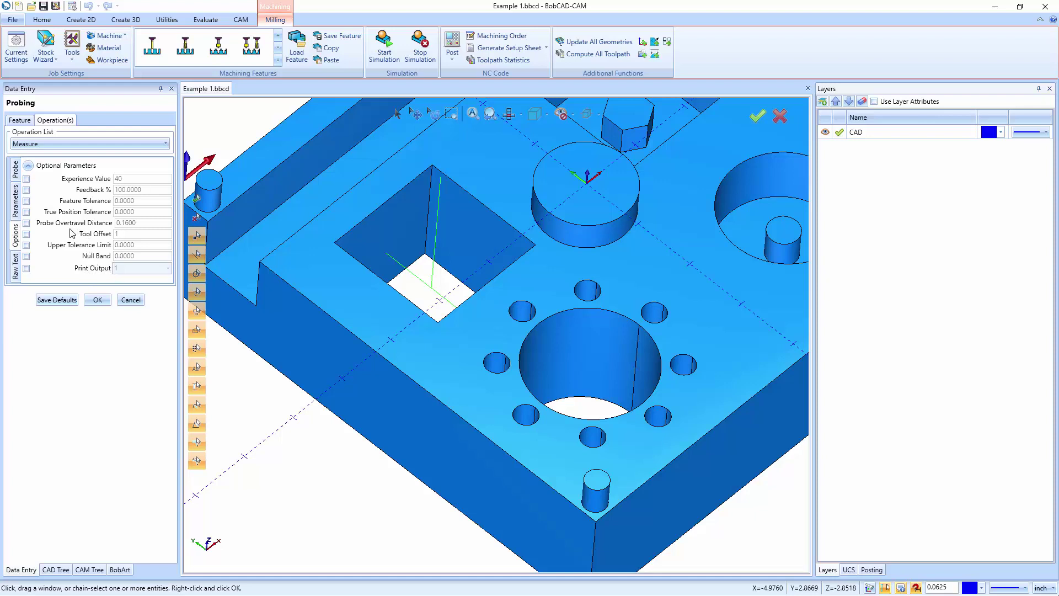
# Review the Raw Text output settings and accept the Measure probing operation.
pyautogui.click(16, 266)
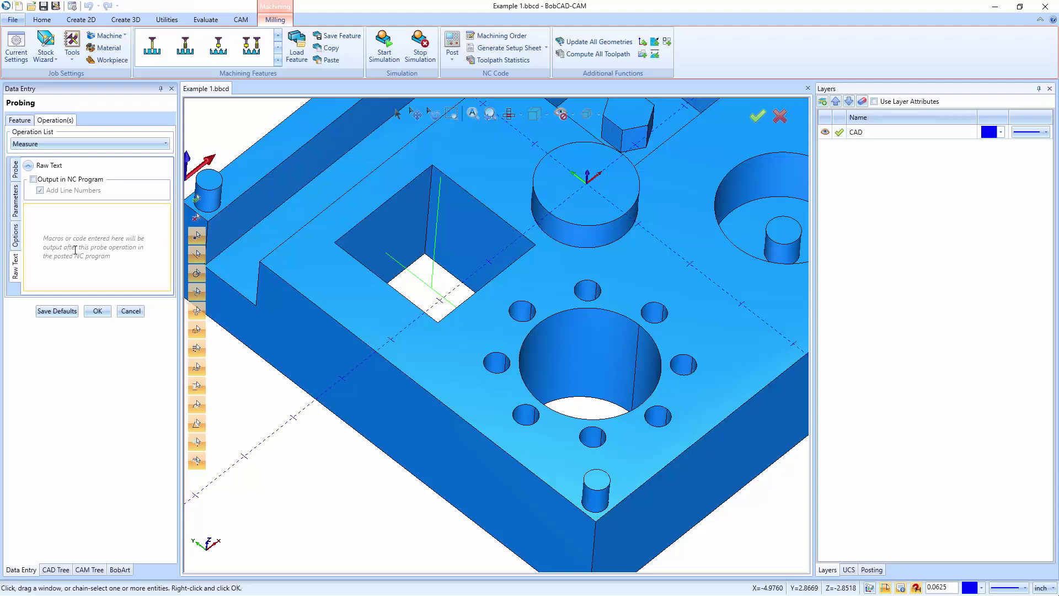
pyautogui.click(97, 311)
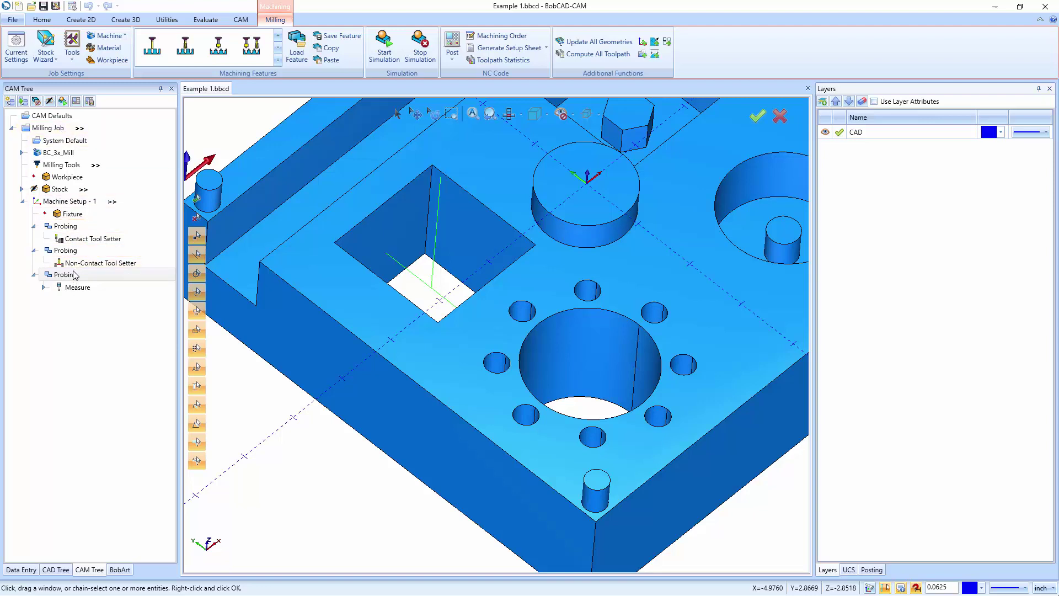
pyautogui.rightClick(58, 130)
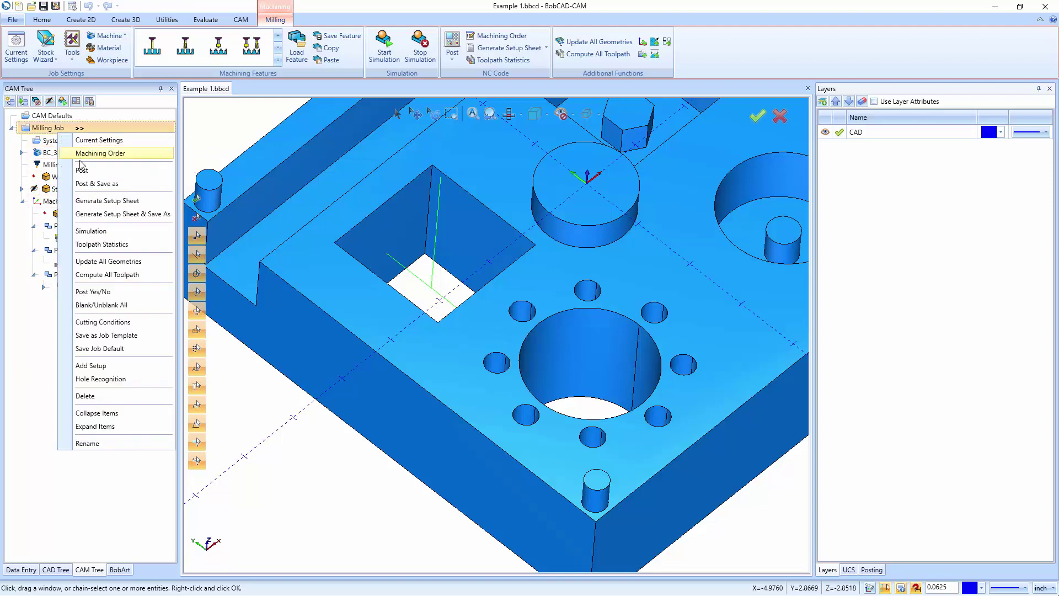
pyautogui.click(86, 155)
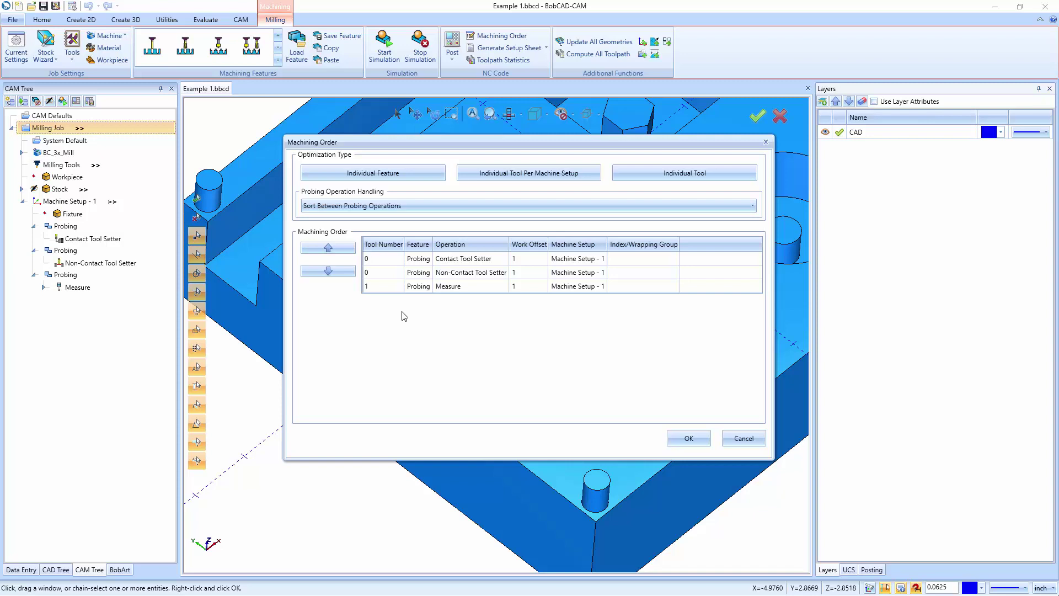
pyautogui.click(743, 437)
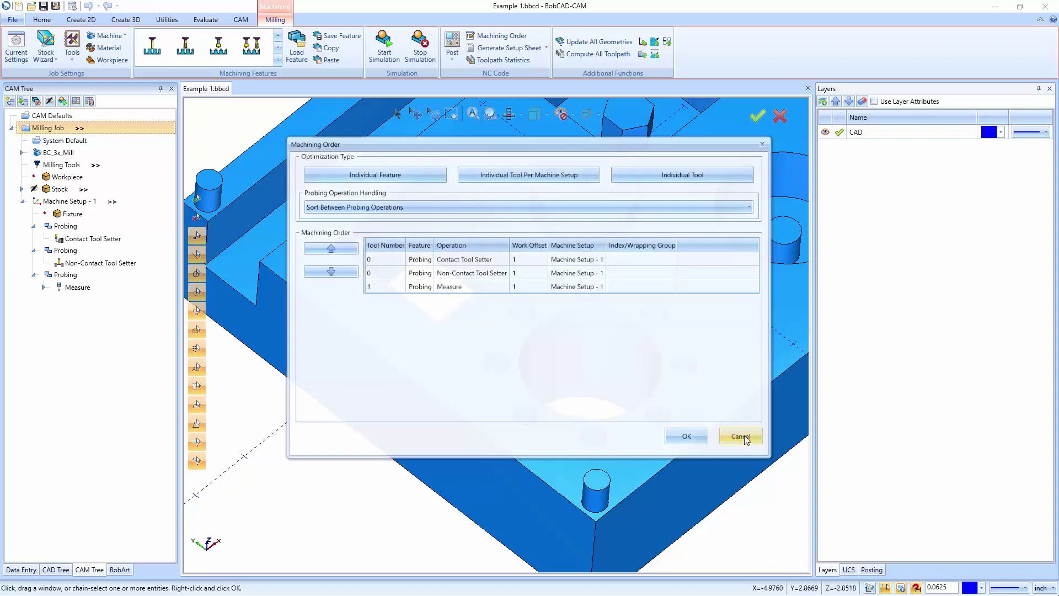
pyautogui.scroll(-5, 460, 398)
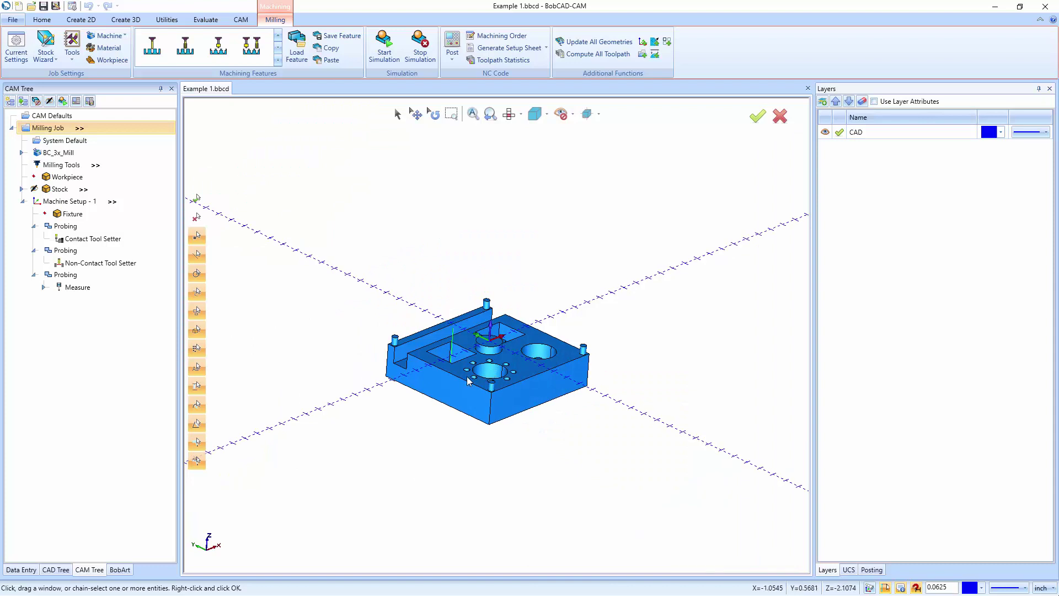